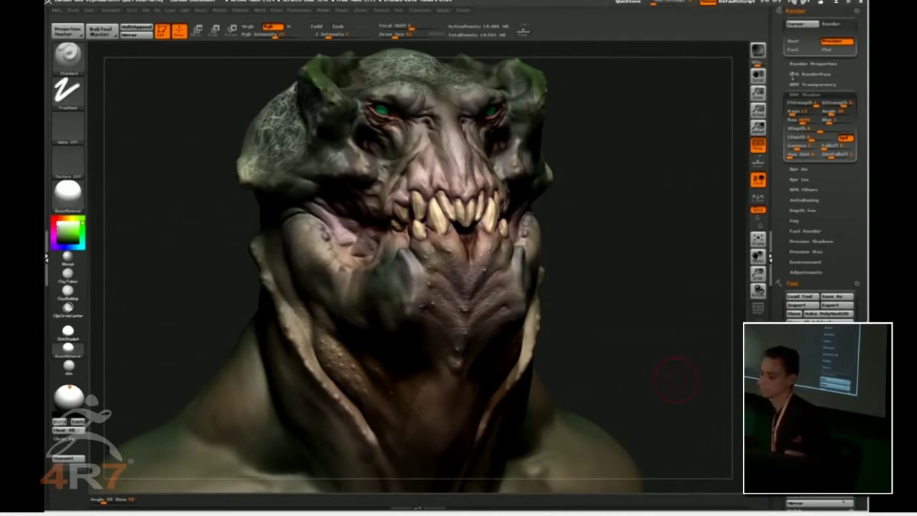
- Export the shaded image of the latest BPR render as BPR_Render.psd into the BASE folder of ps_summit
click(794, 74)
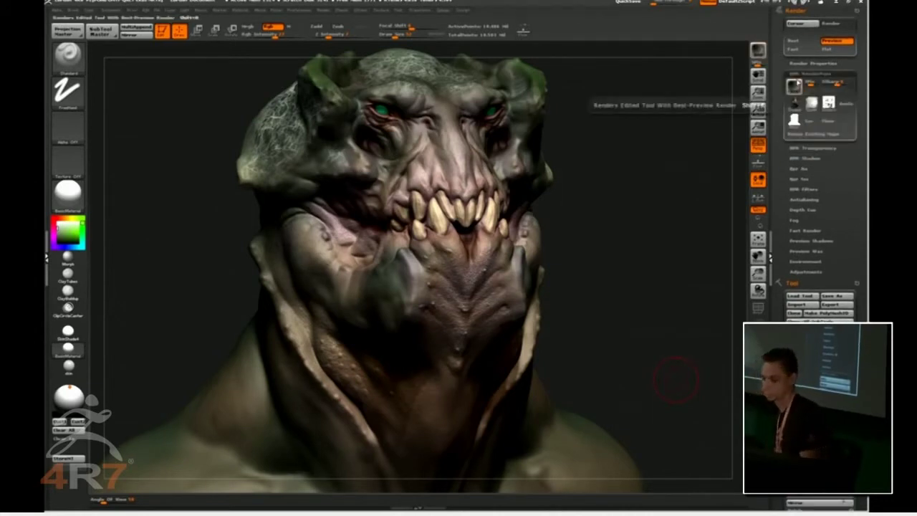
mouse_move(828, 104)
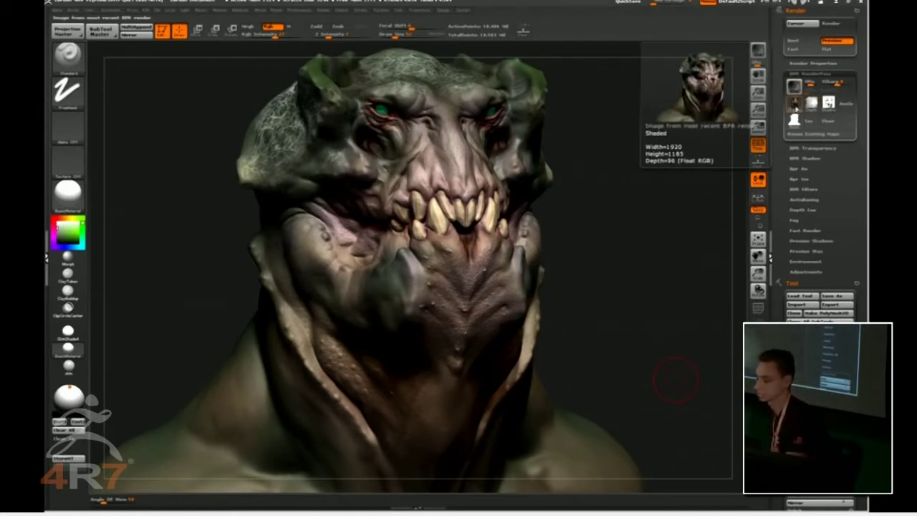
click(794, 104)
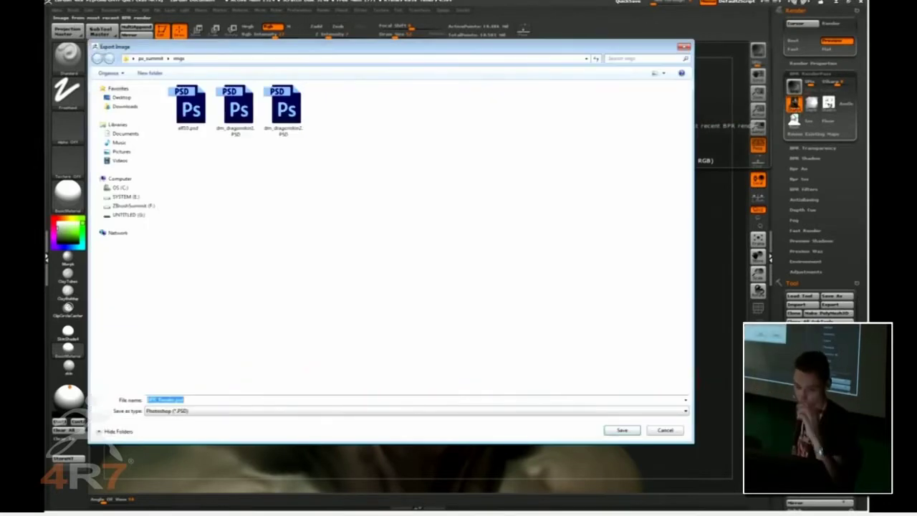
click(151, 58)
click(175, 98)
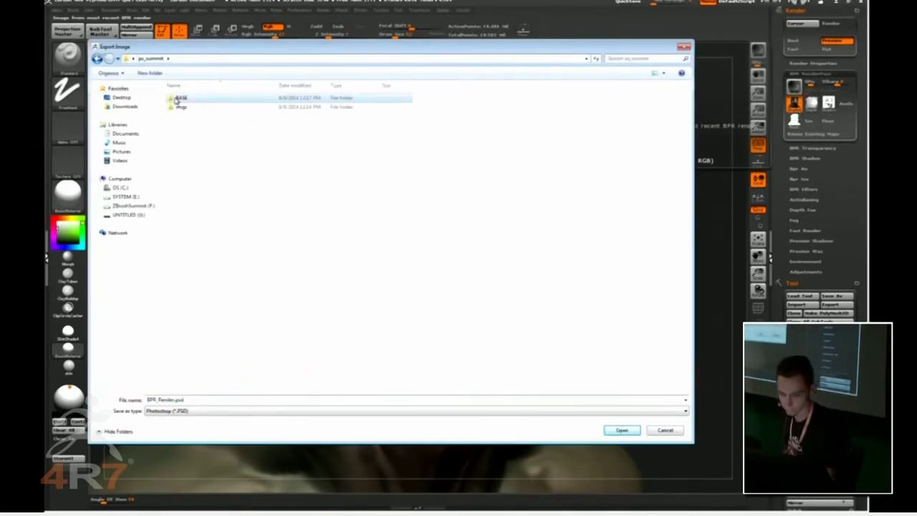
double_click(176, 98)
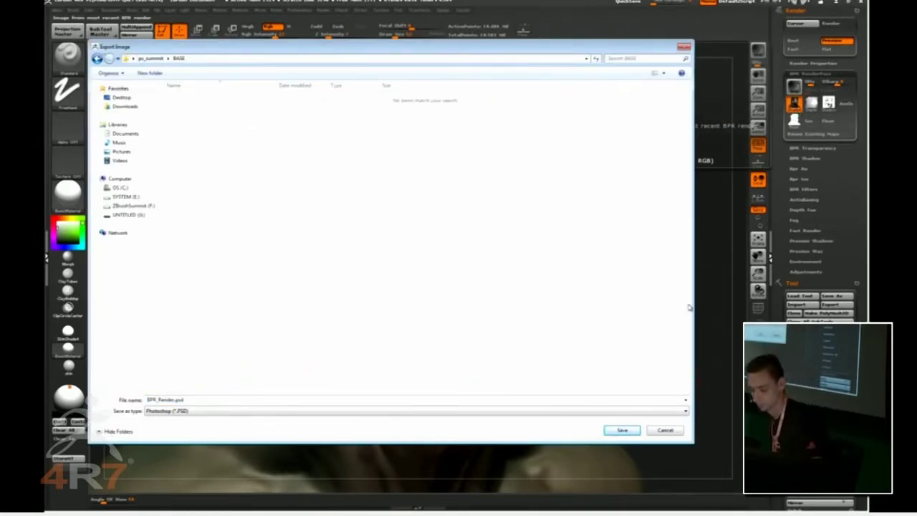
click(621, 430)
- Export the depth, shadow and mask passes to the BASE folder as Photoshop files under their default names
click(811, 104)
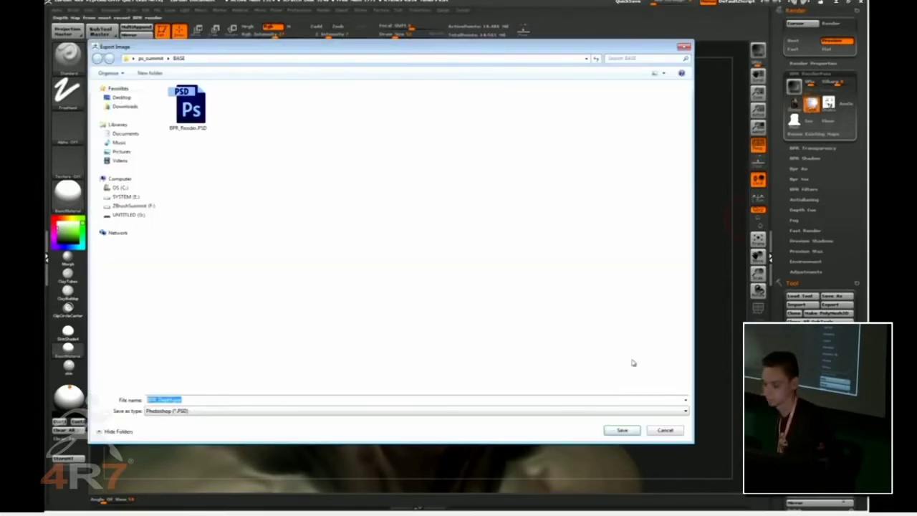
click(619, 432)
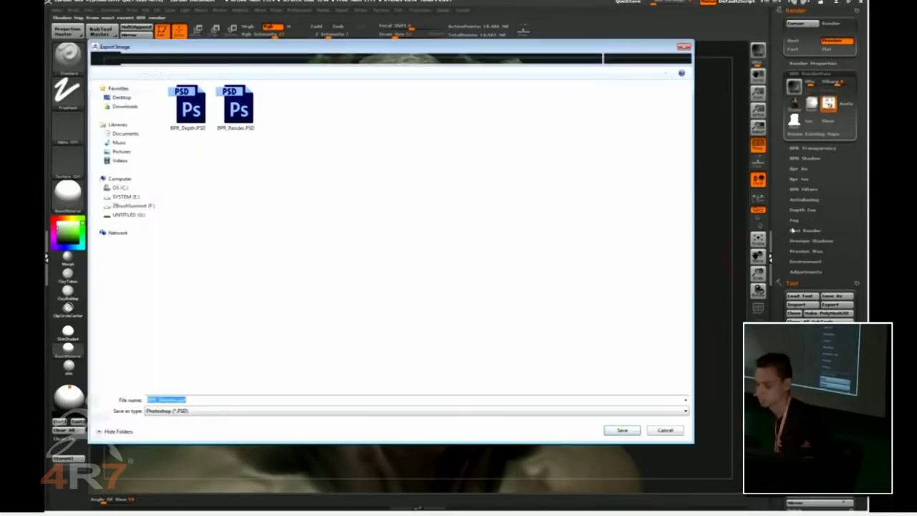
click(622, 430)
click(794, 120)
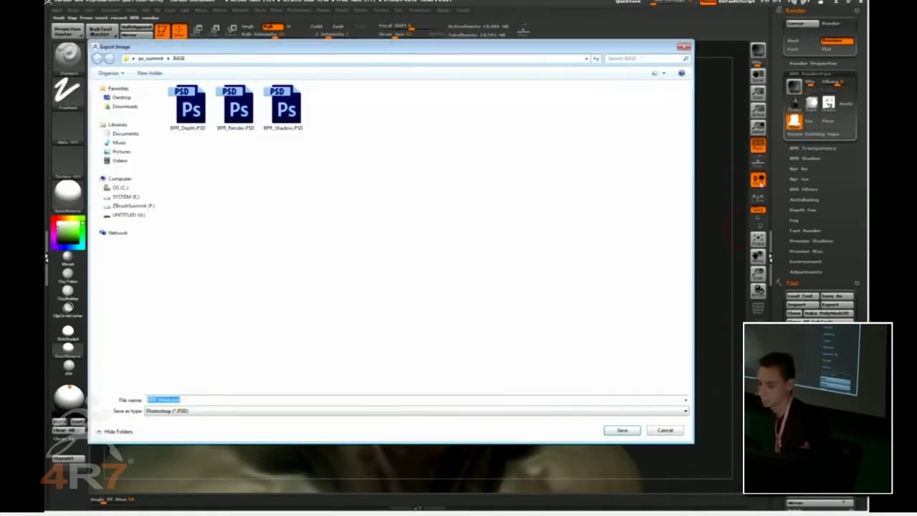
click(622, 430)
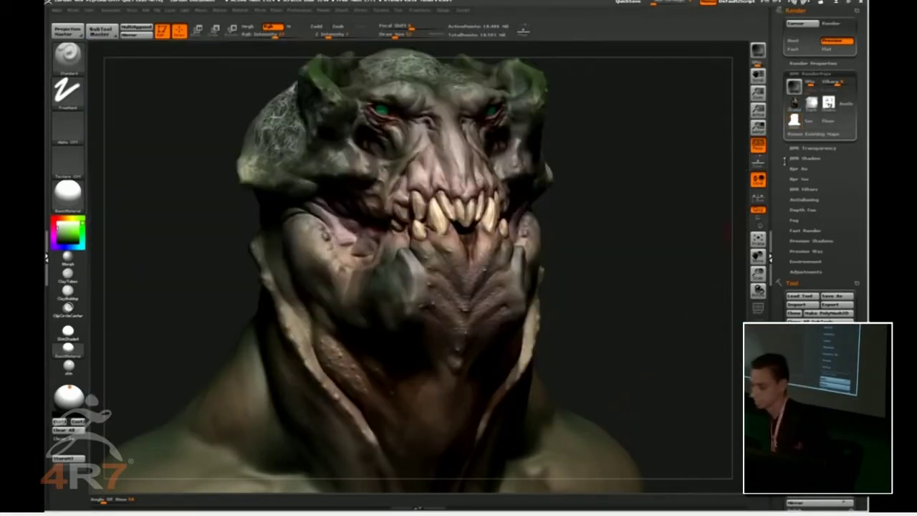
- Enable AOcclusion in the render properties
click(796, 63)
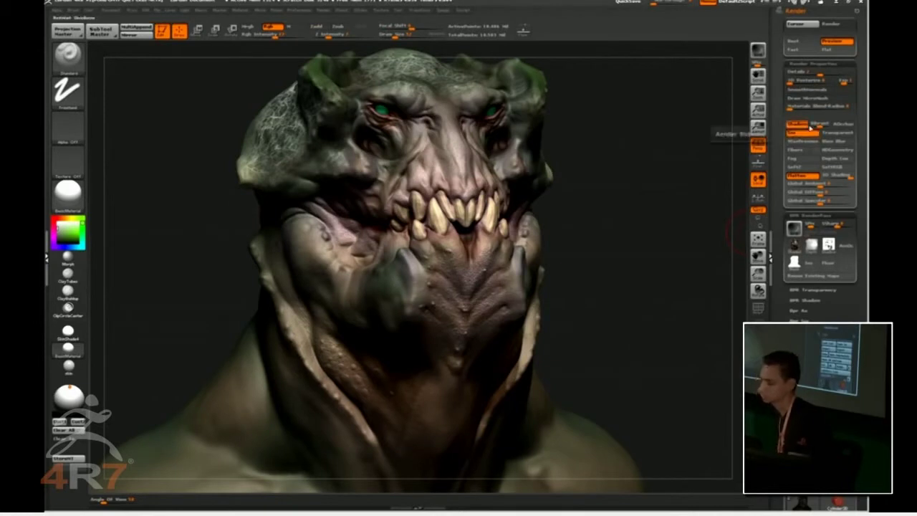
click(842, 124)
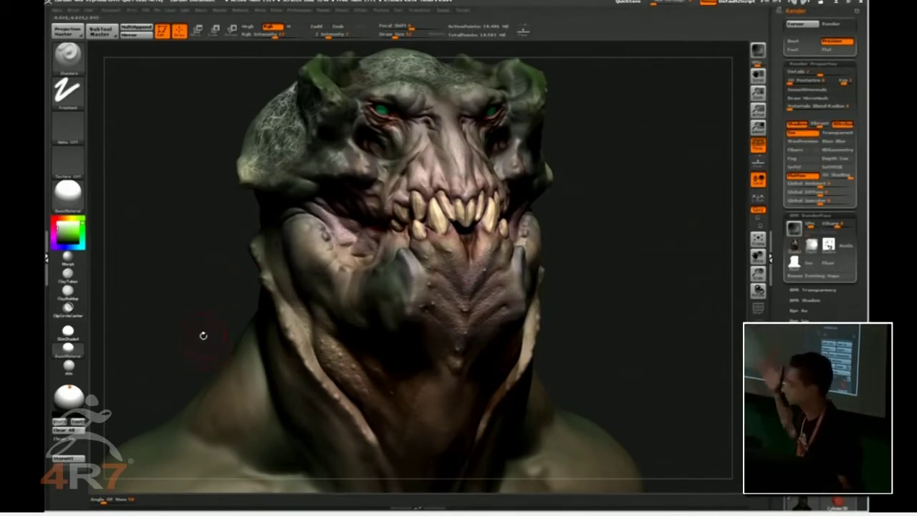
- Move the light to shine on the creature's face from the front and run a BPR render
drag(69, 387, 70, 391)
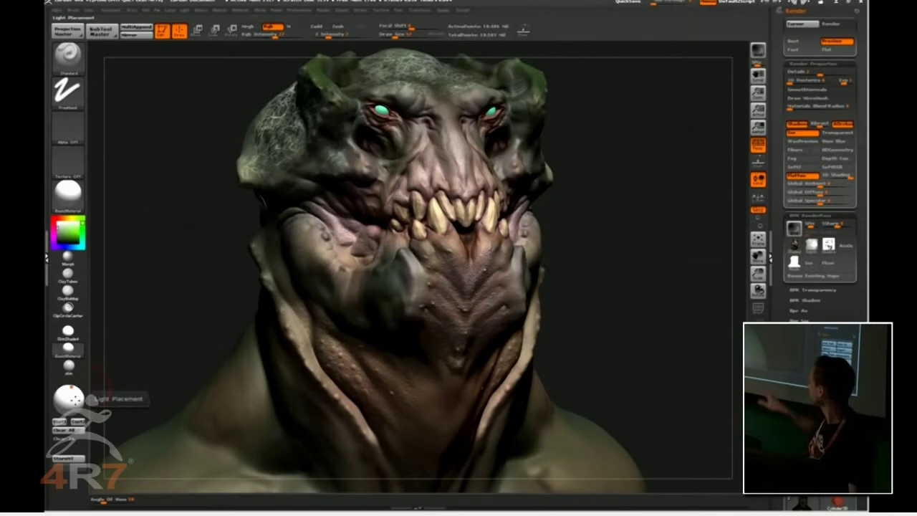
click(76, 395)
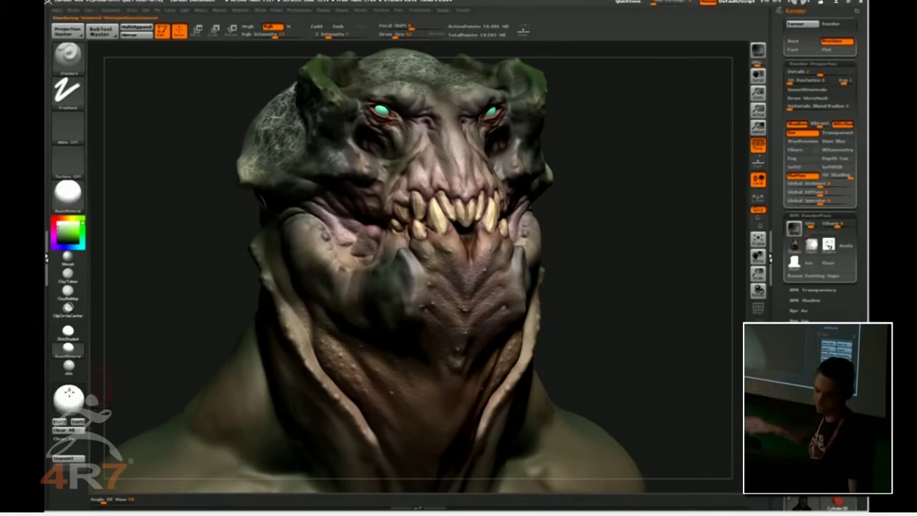
drag(77, 396, 69, 395)
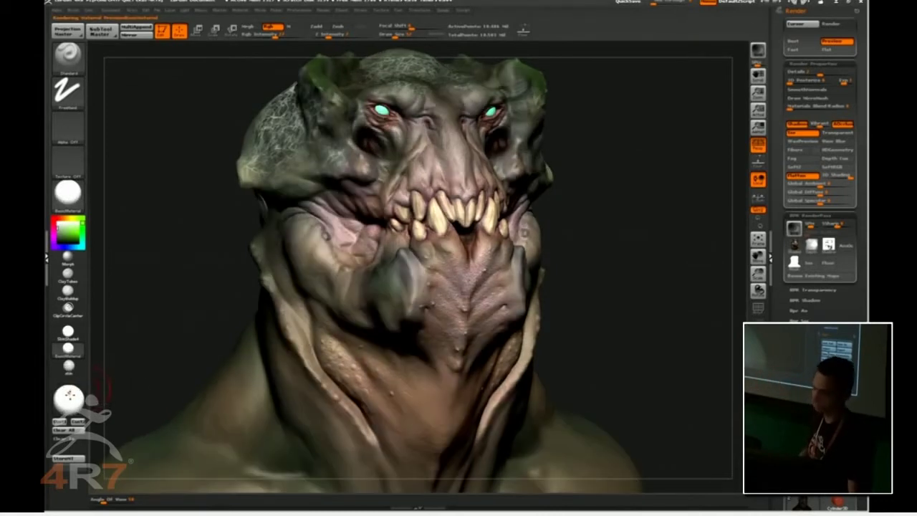
key(shift)
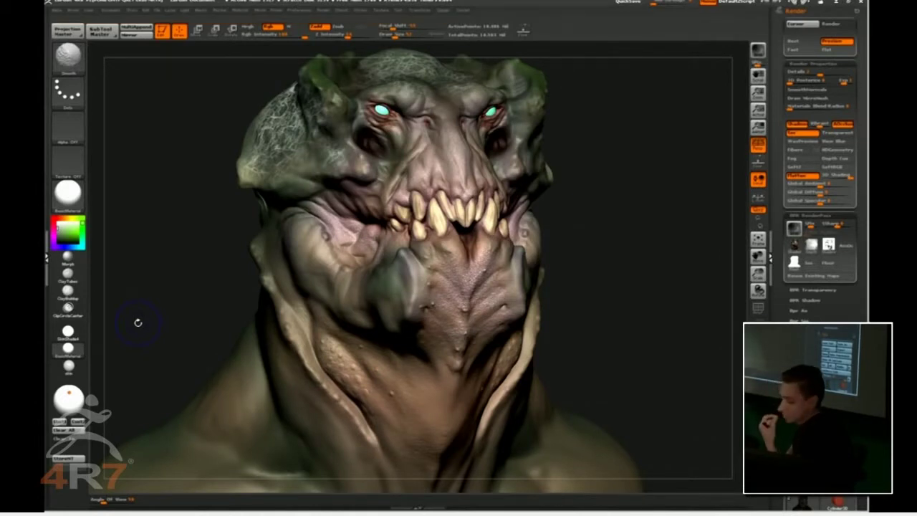
- Turn off Sss and AOcclusion, and run a BPR render with the creature lit from the left
click(804, 133)
click(843, 125)
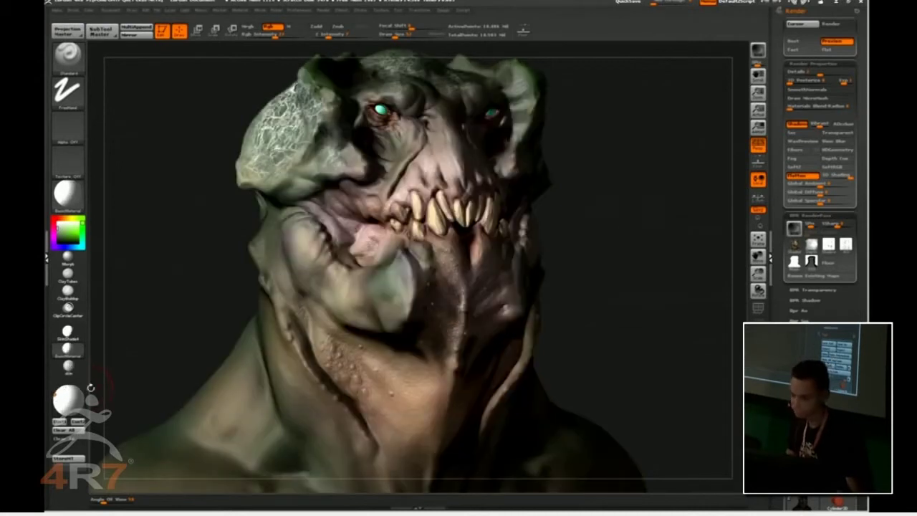
key(shift)
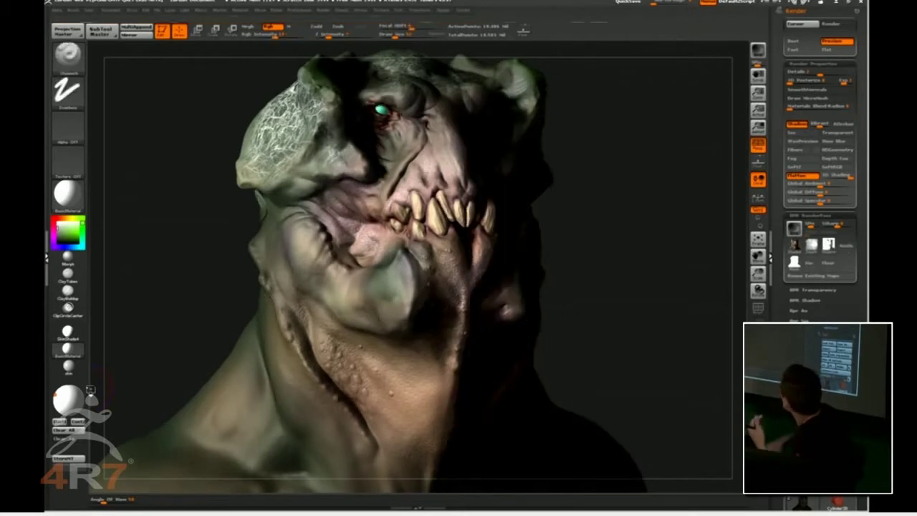
- Export the left-lit shaded render to the BASE folder under the file name 2, without overwriting BPR_Render.PSD
click(794, 245)
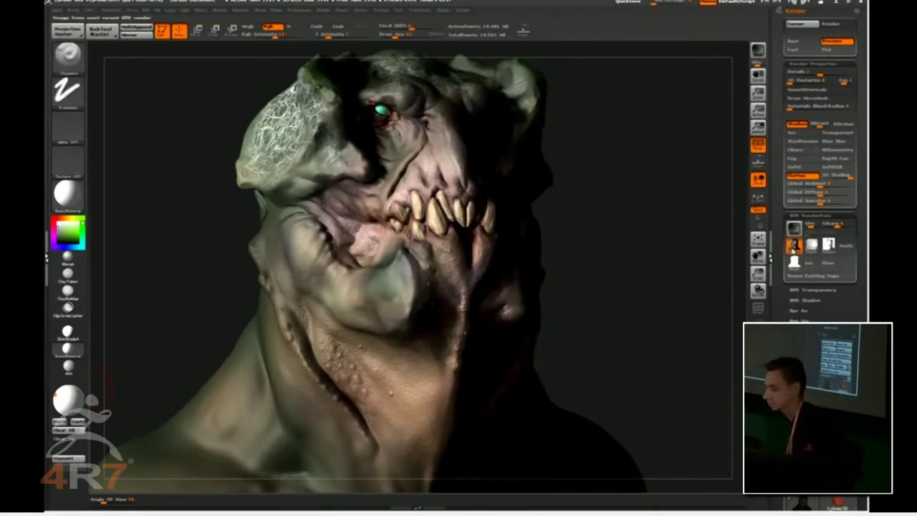
key(Return)
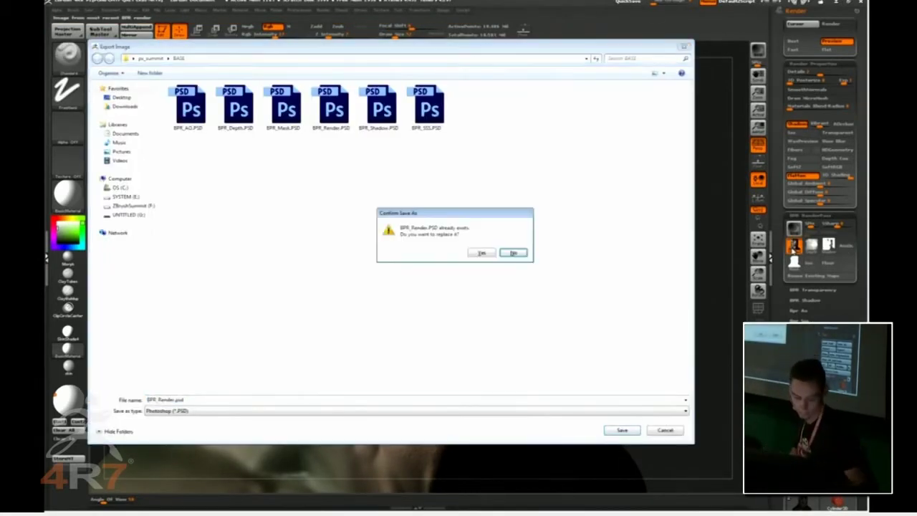
click(509, 255)
text(2)
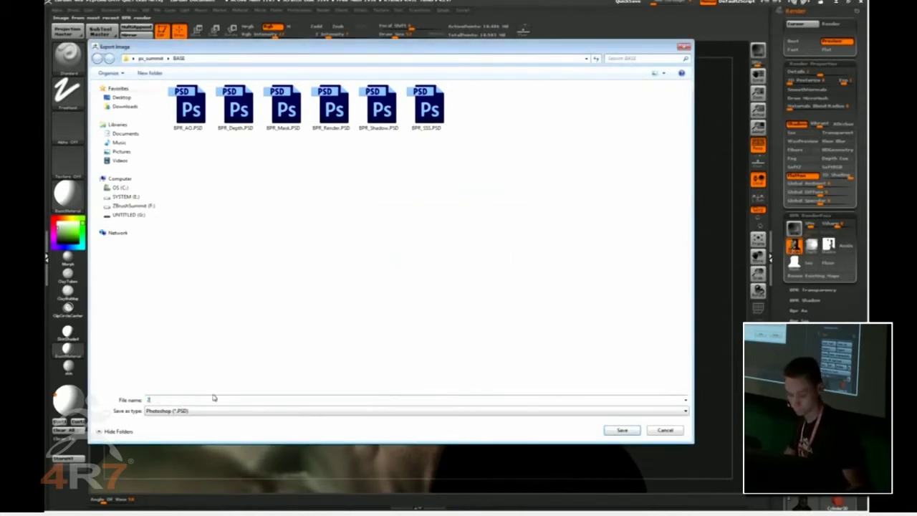
key(Return)
- Render the creature with BPR lit from the right, and export the shaded pass to the BASE folder as 3.PSD
drag(67, 399, 84, 397)
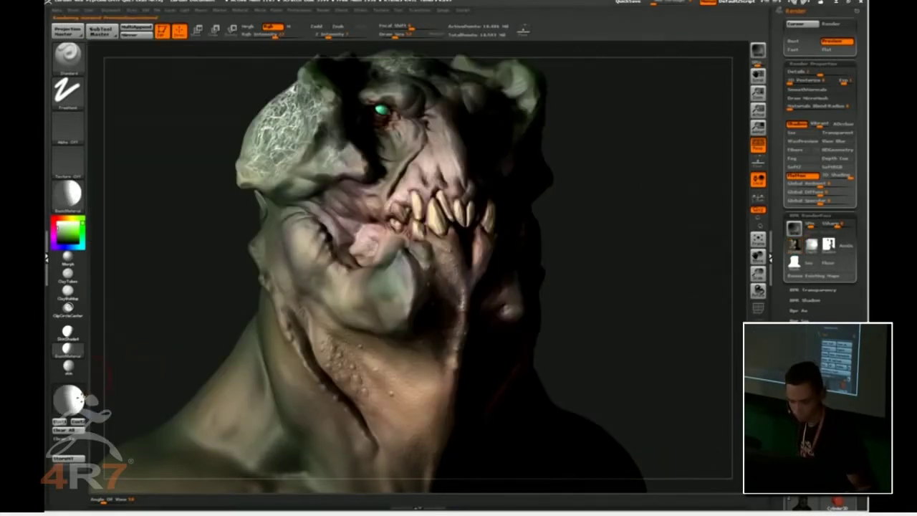
key(shift+r)
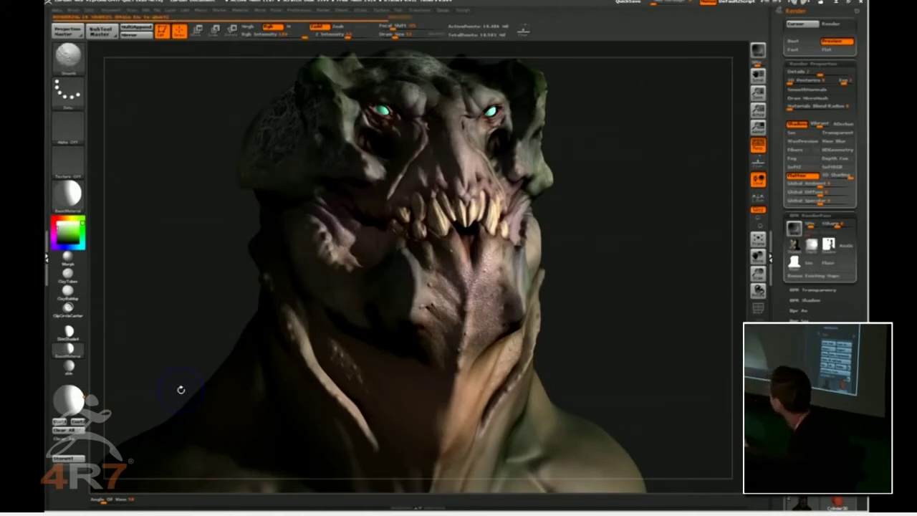
key(ctrl+shift+r)
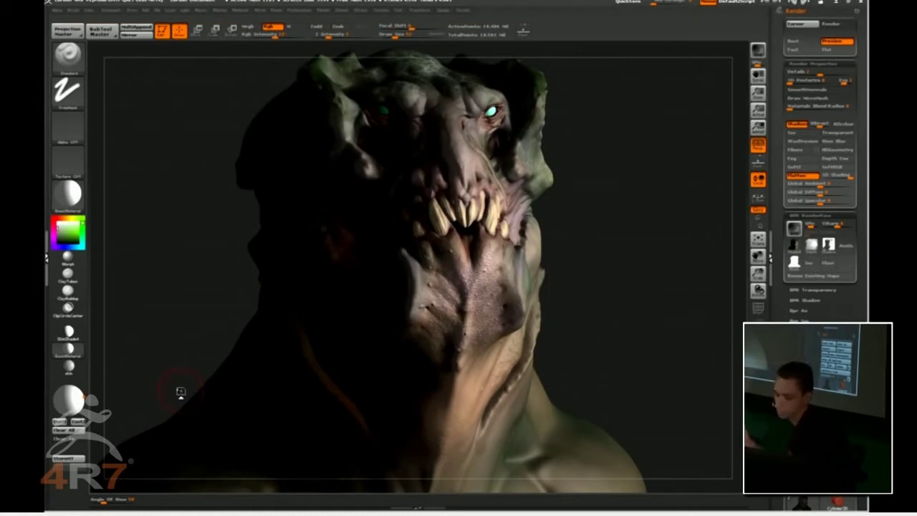
click(796, 247)
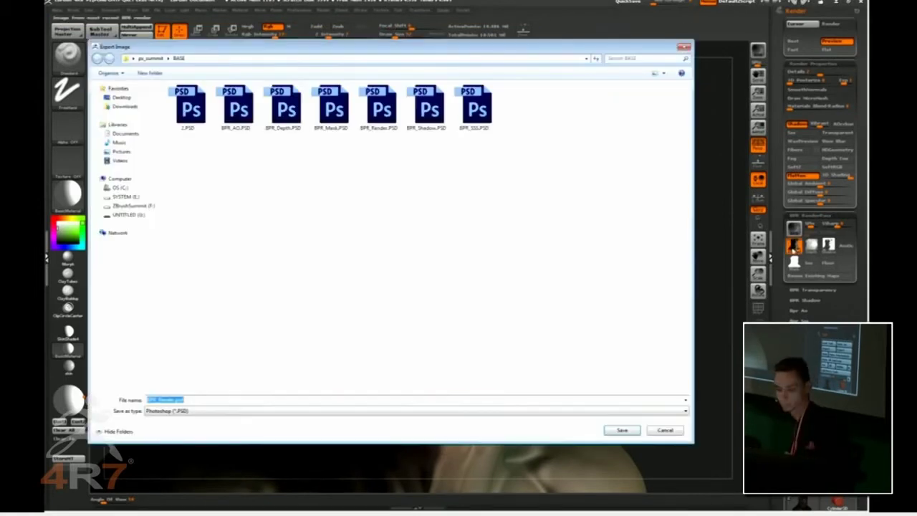
key(Return)
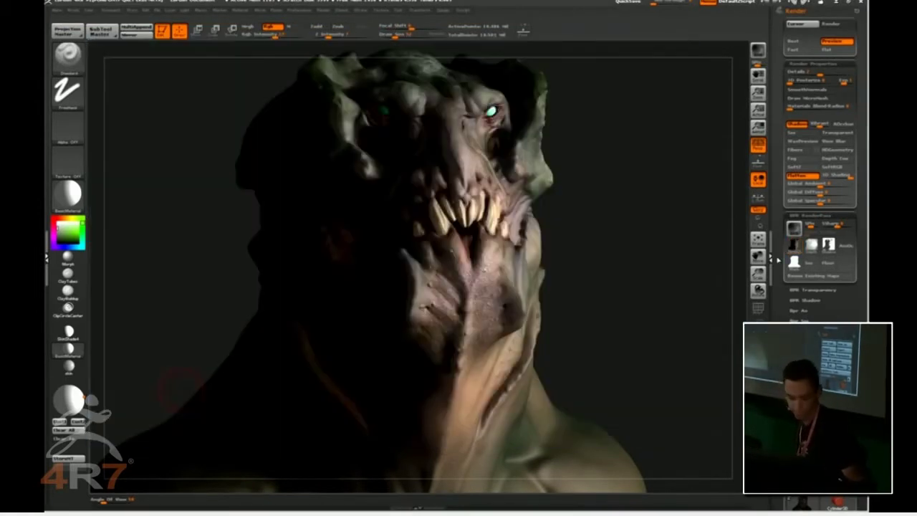
- Render the creature with BPR using a light from behind on the left, and export the shaded pass as 4.PSD
drag(69, 393, 63, 392)
click(69, 394)
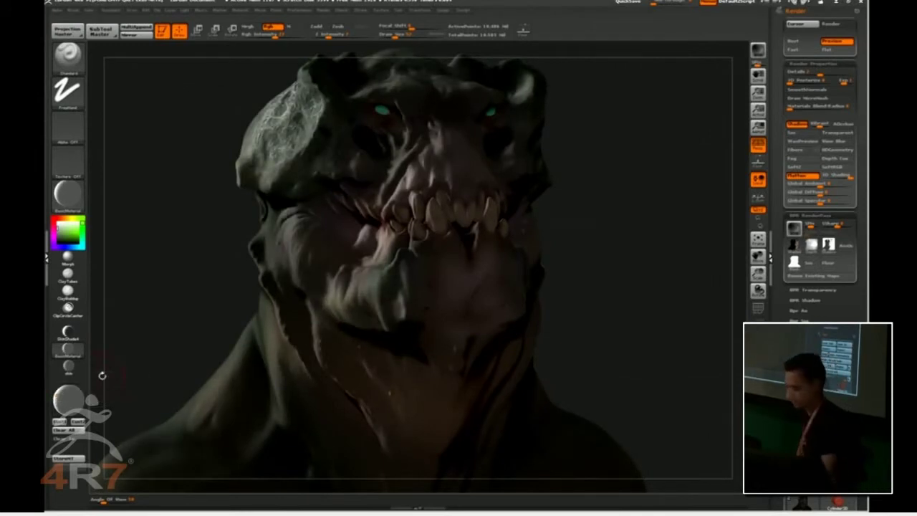
key(shift+r)
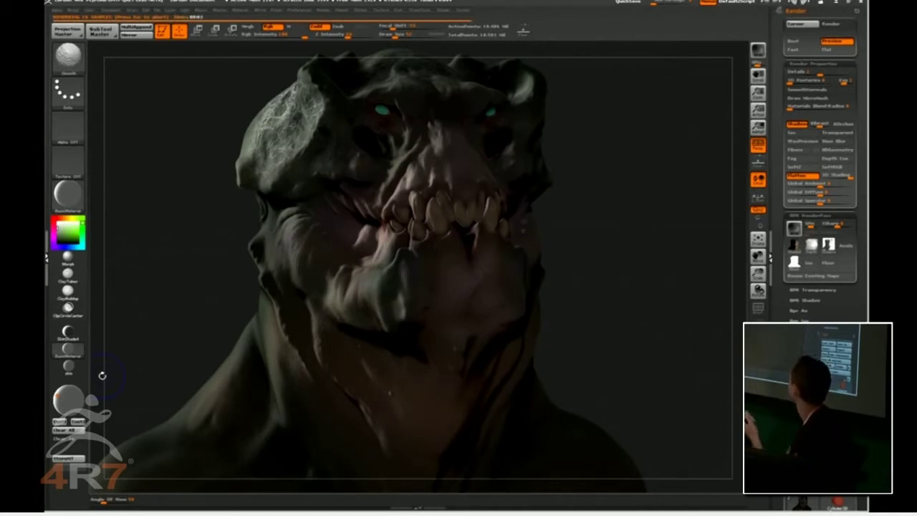
key(b)
key(d)
key(s)
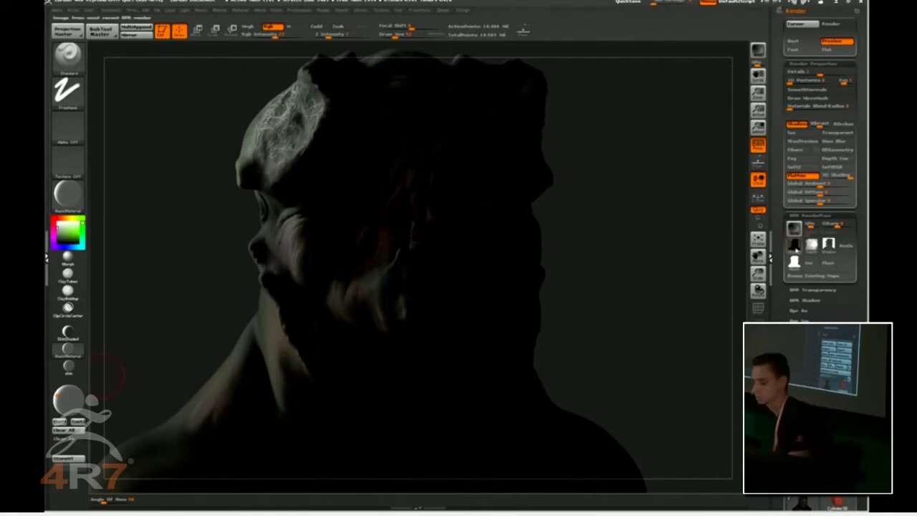
click(793, 246)
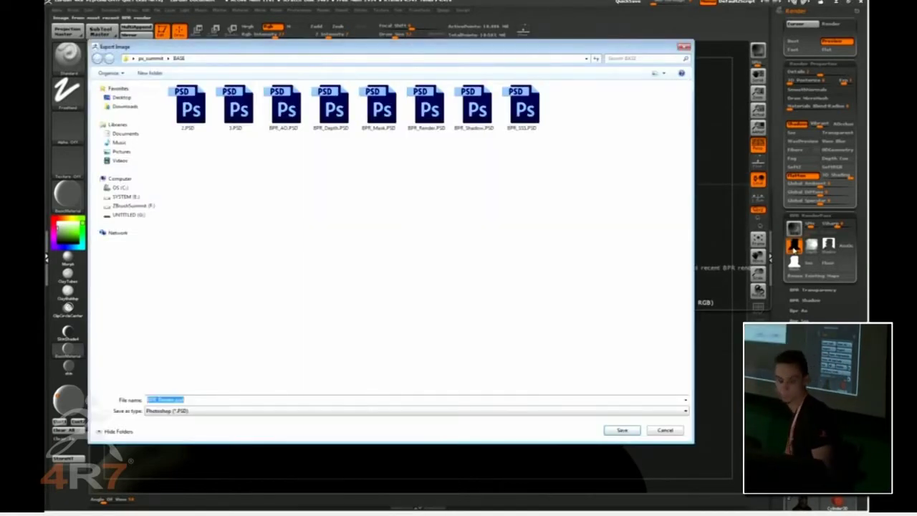
text(4)
key(Return)
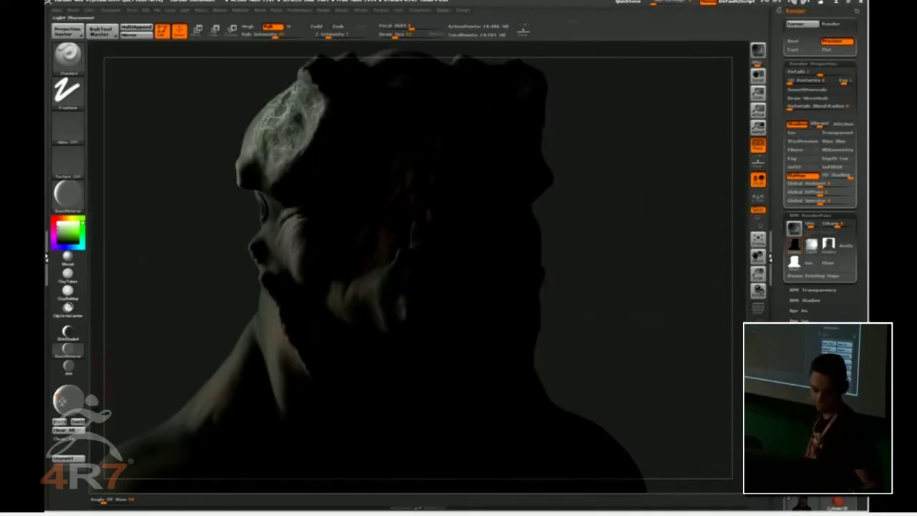
- Render the creature with BPR using a light from behind on the right, and export the shaded pass as 5.PSD
click(74, 395)
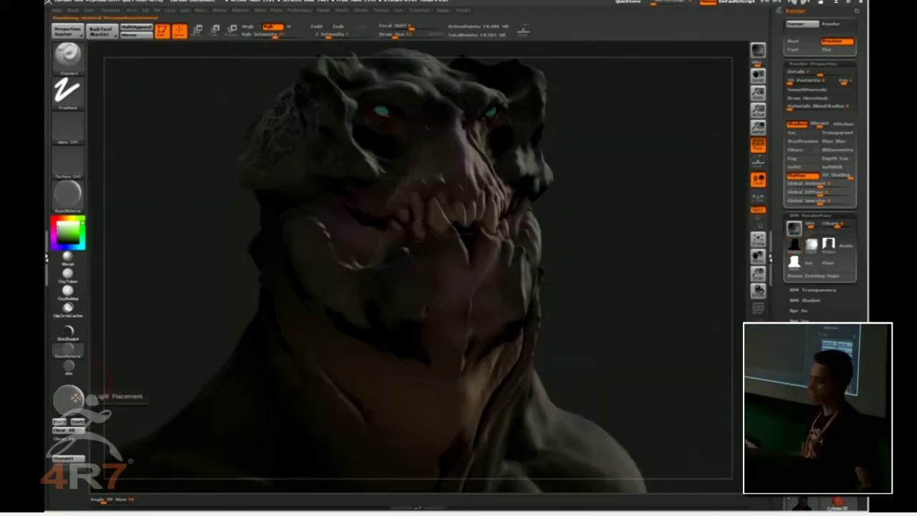
drag(72, 398, 77, 396)
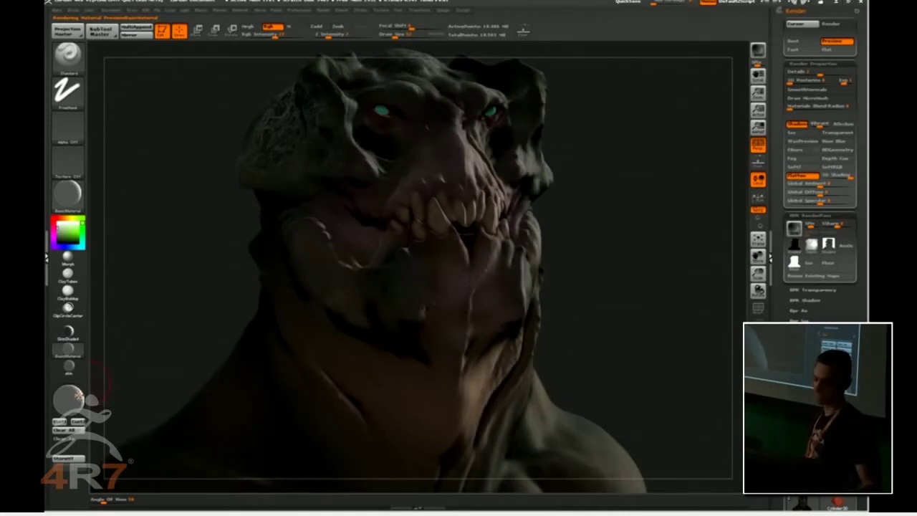
key(shift)
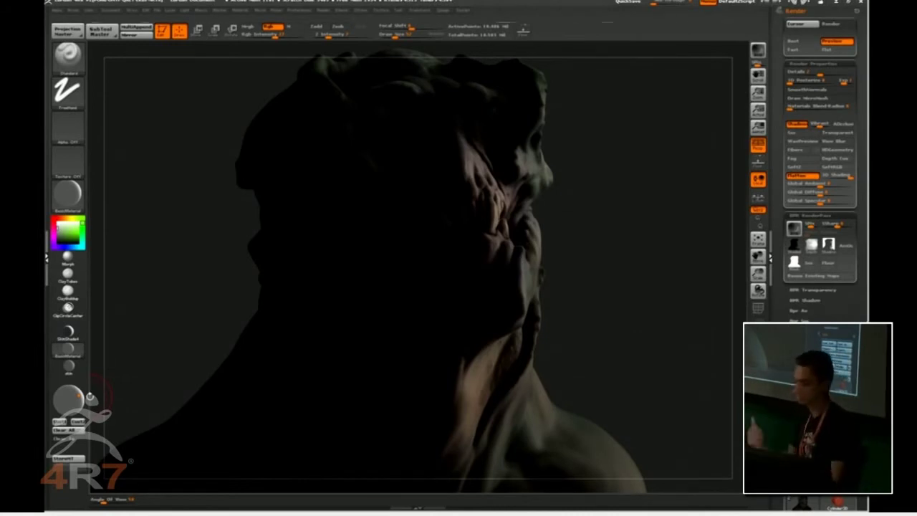
click(794, 248)
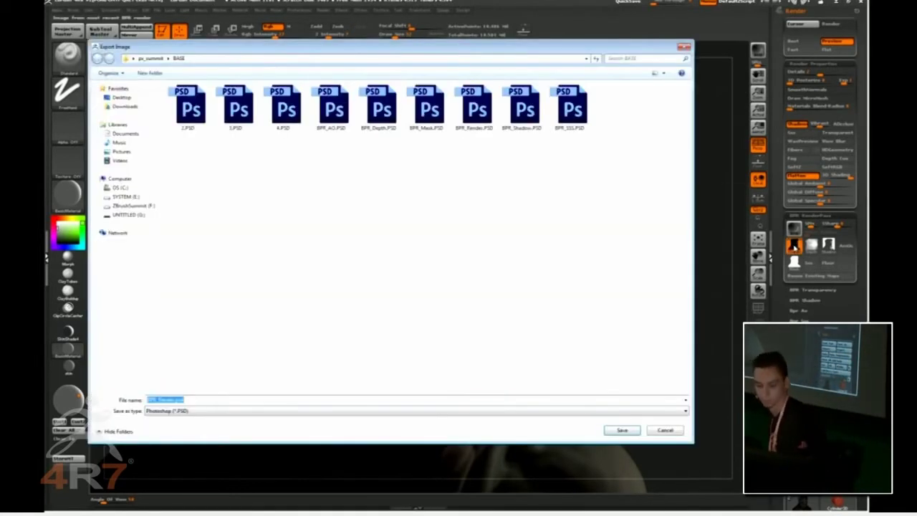
text(5)
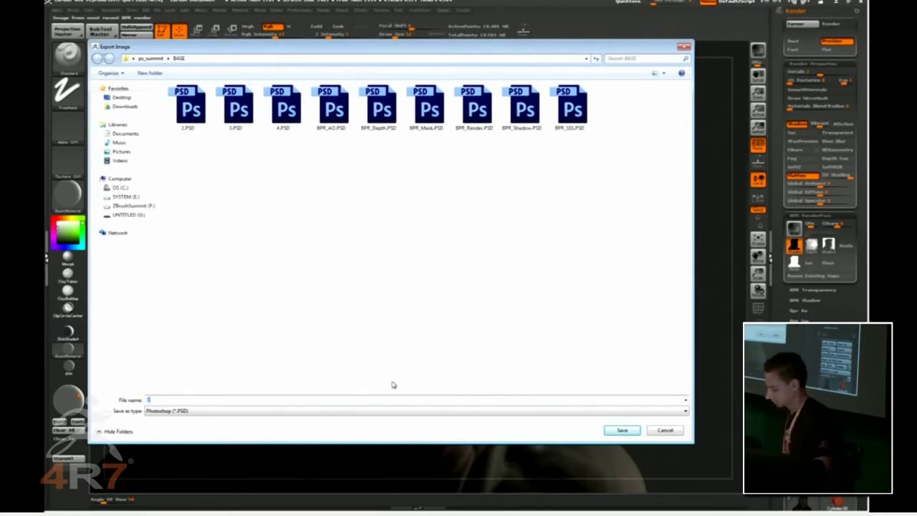
key(Return)
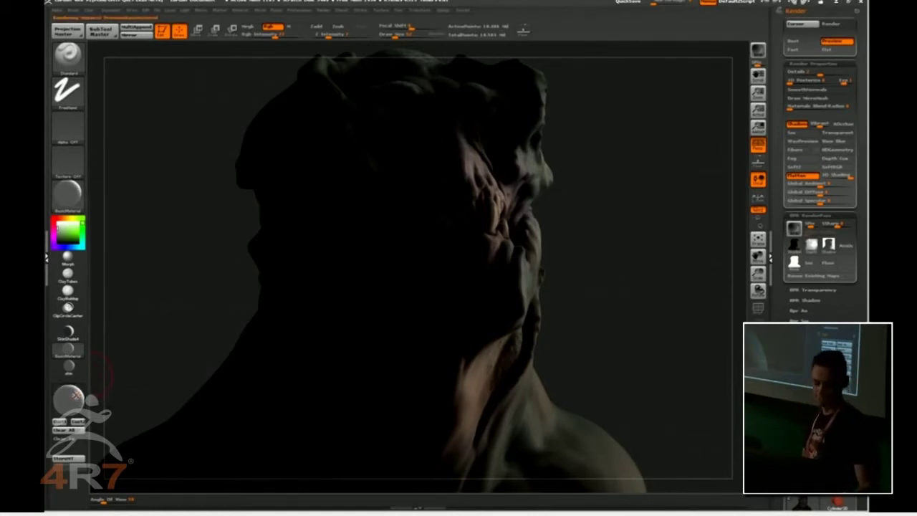
- Render the creature with BPR using a light from above and behind, and export the shaded pass as 6.PSD
drag(74, 394, 62, 399)
click(62, 398)
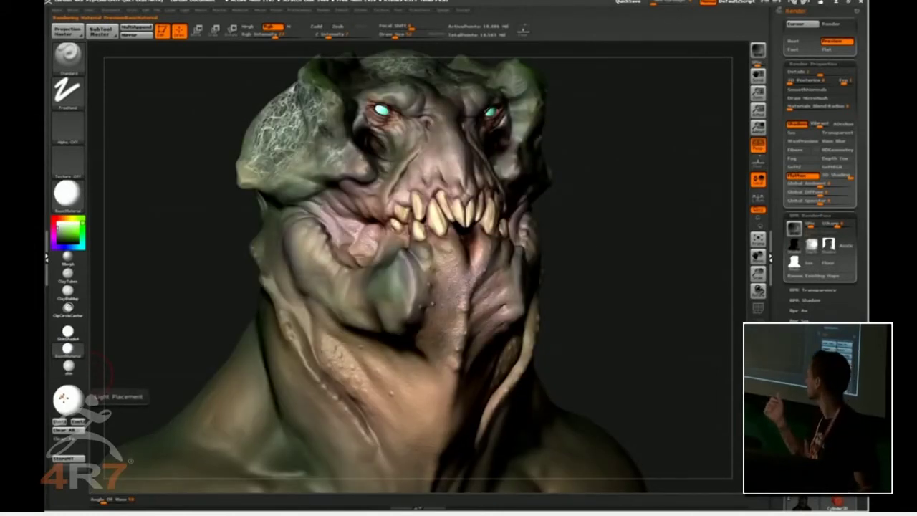
drag(63, 396, 71, 392)
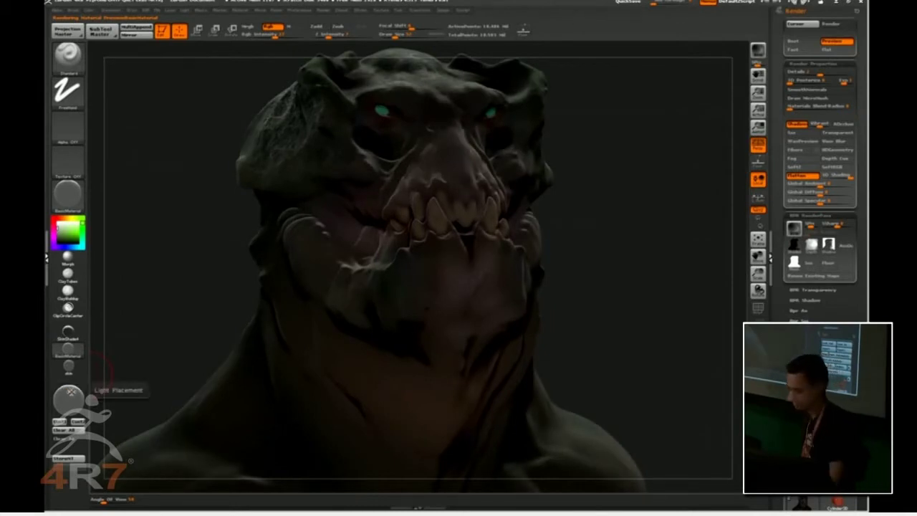
key(shift)
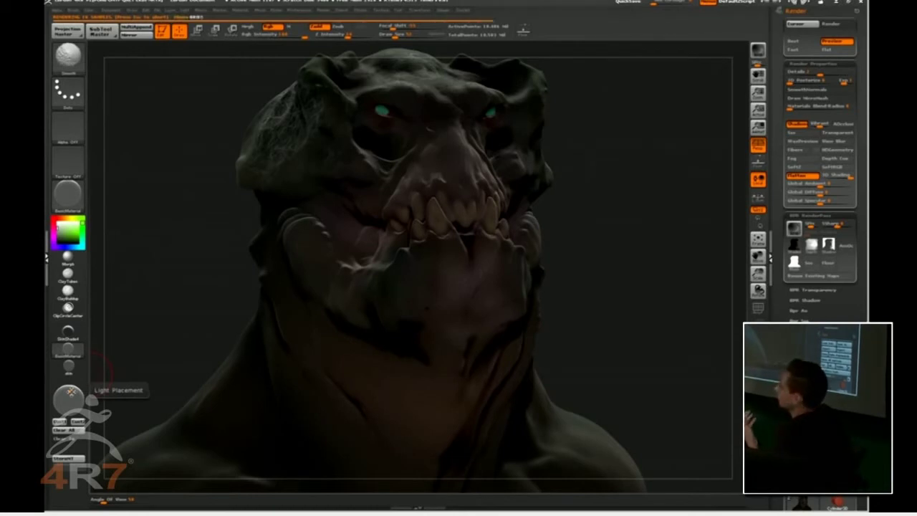
click(70, 392)
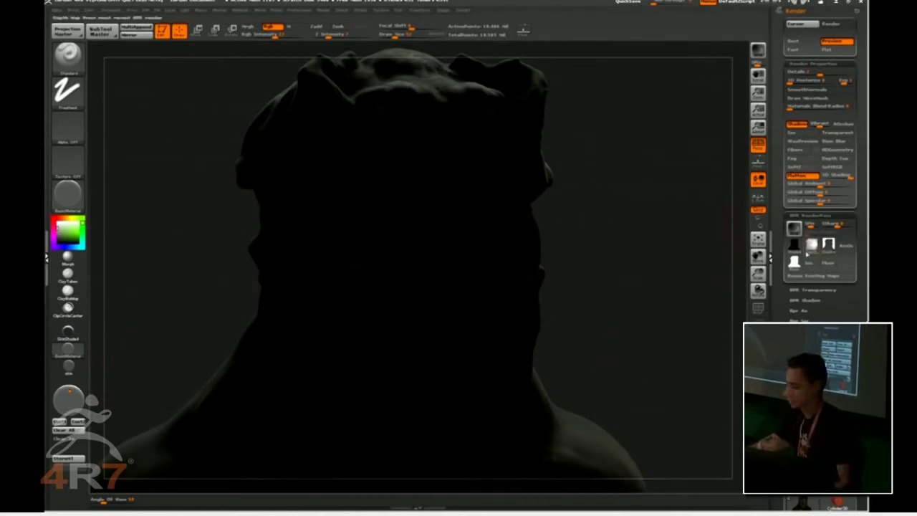
click(794, 245)
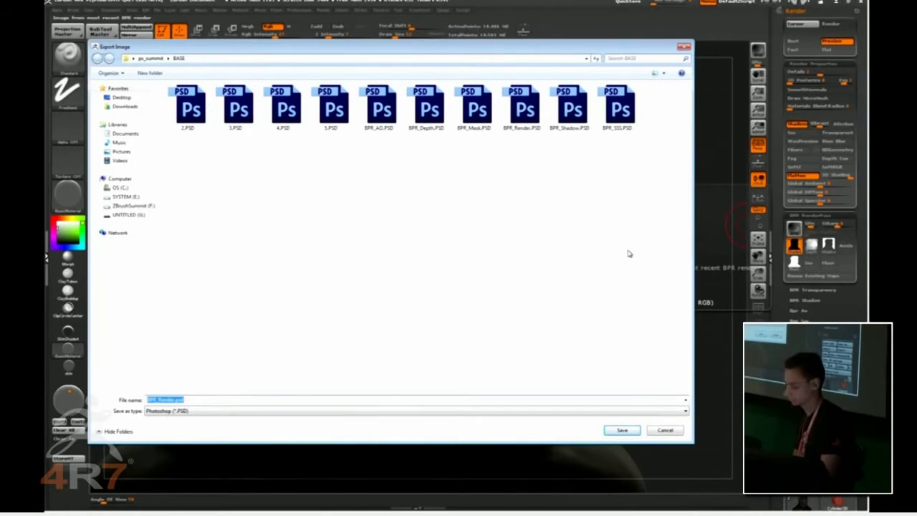
text(6)
key(Return)
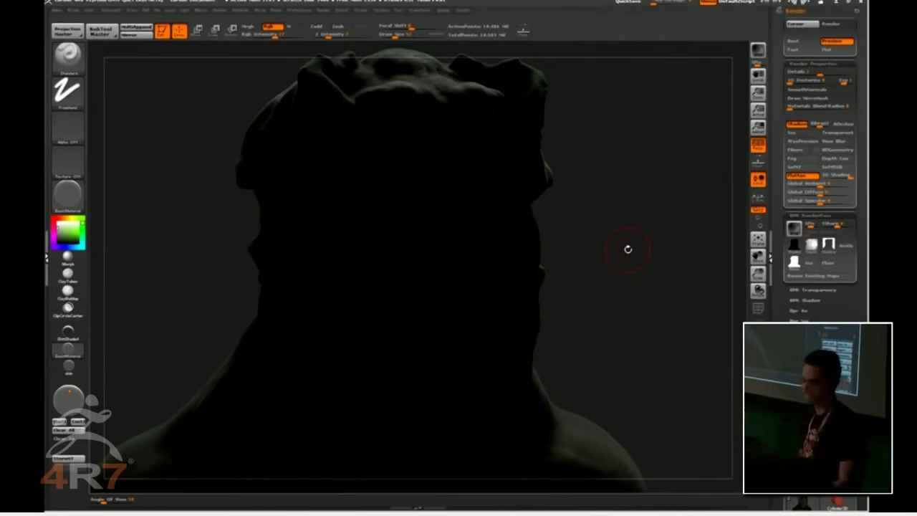
- Assign the ReflectedMap material to the creature and run a BPR render with the light coming from above
click(69, 393)
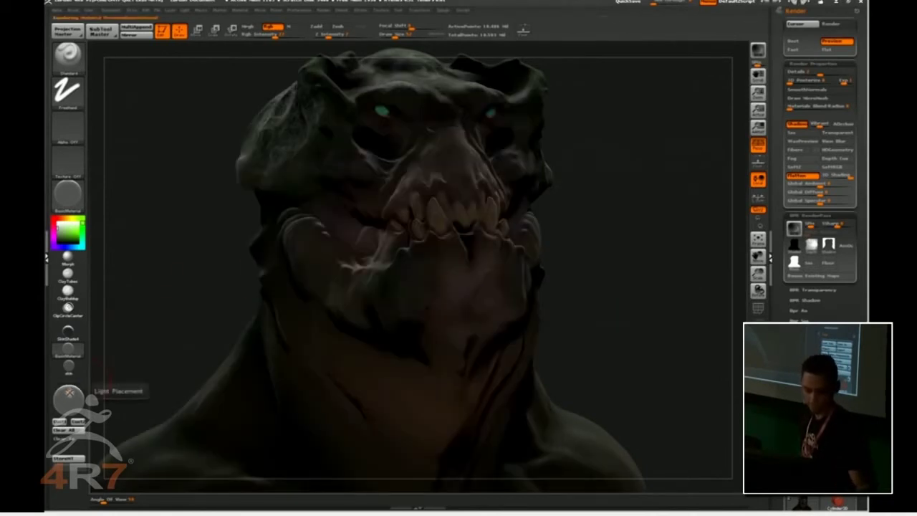
click(69, 389)
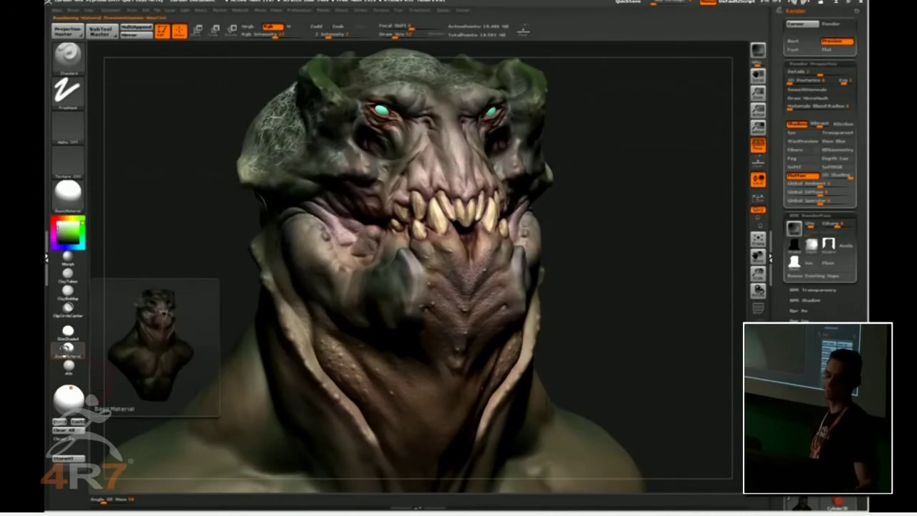
click(68, 349)
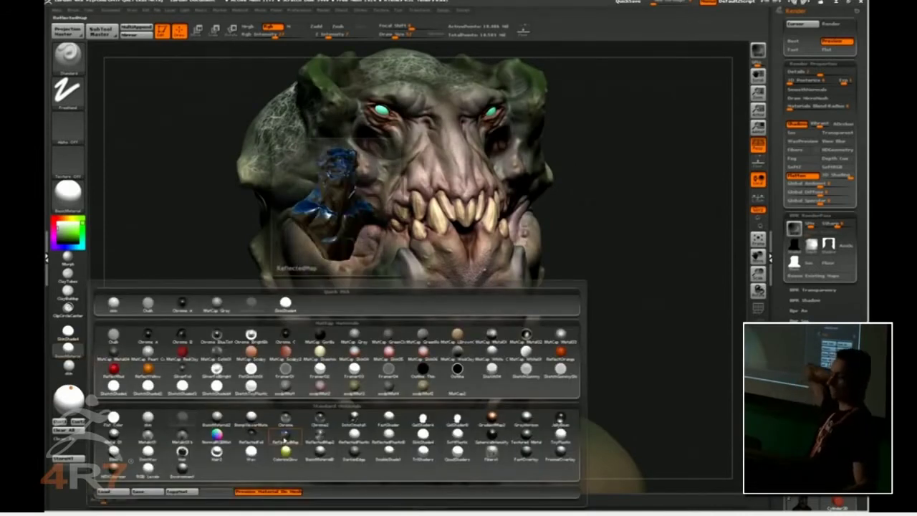
click(285, 435)
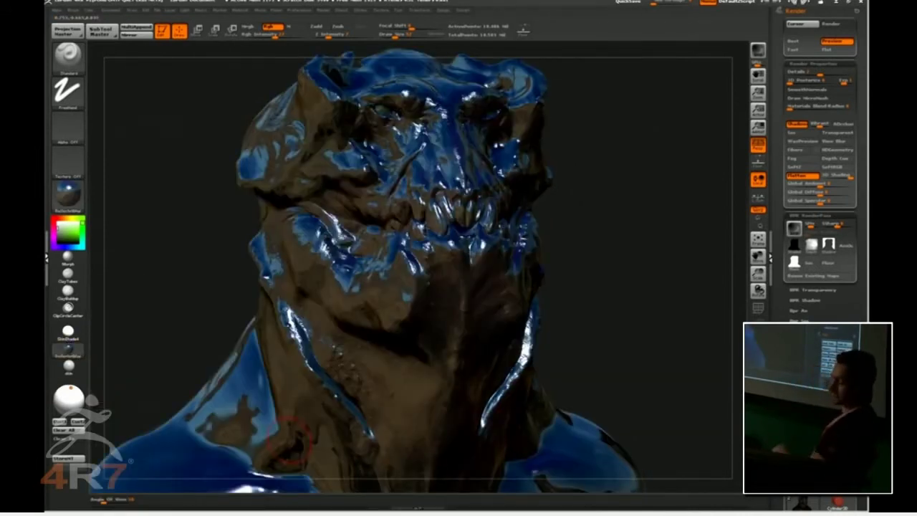
drag(71, 388, 70, 393)
key(shift+r)
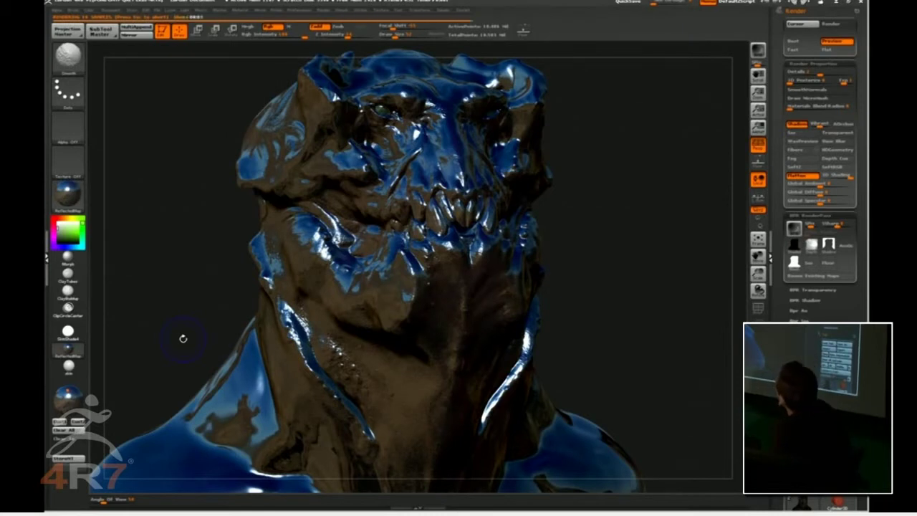
key(b)
key(s)
key(t)
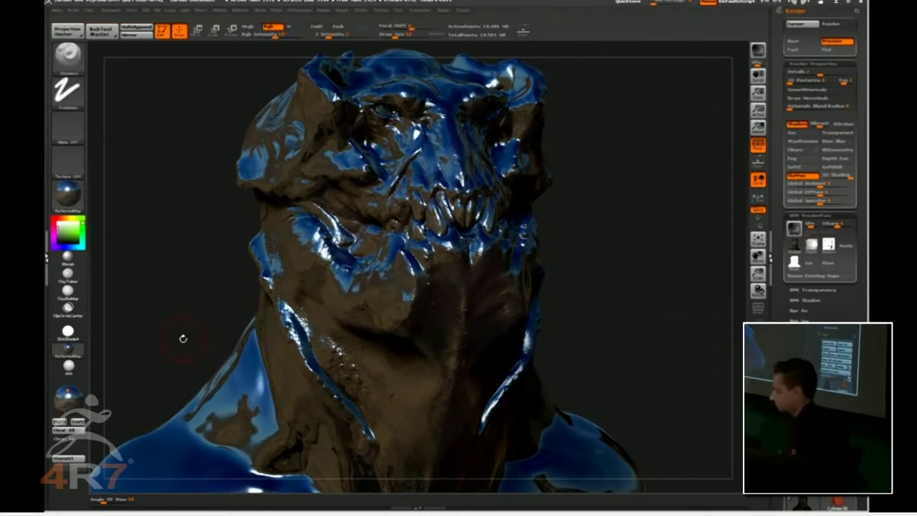
- Export the shaded pass of the reflective render as a Photoshop file in the BASE folder
click(793, 246)
text(5)
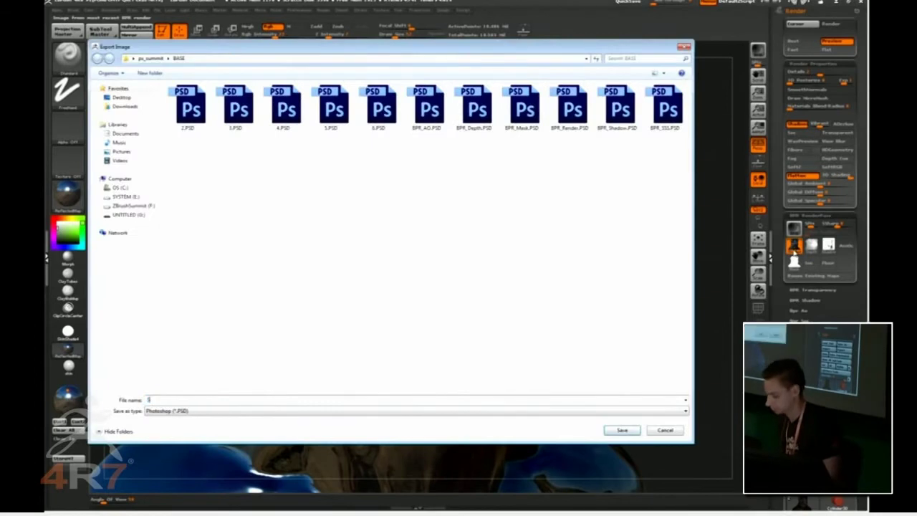
key(Return)
- Switch to Photoshop and copy the 6.PSD and 5.PSD renders into BPR_Render.PSD as new layers, closing both source files
key(alt+Tab)
key(alt+Tab)
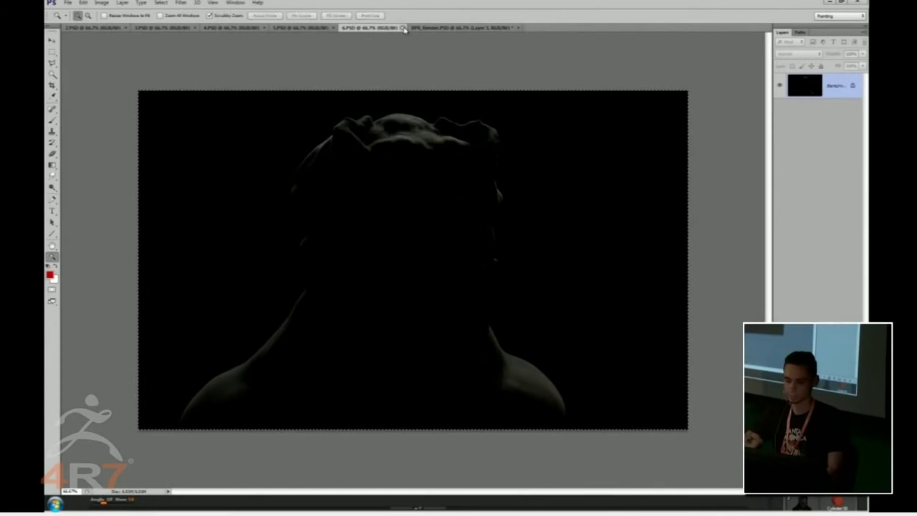
click(405, 28)
key(ctrl+v)
click(307, 28)
key(ctrl+a)
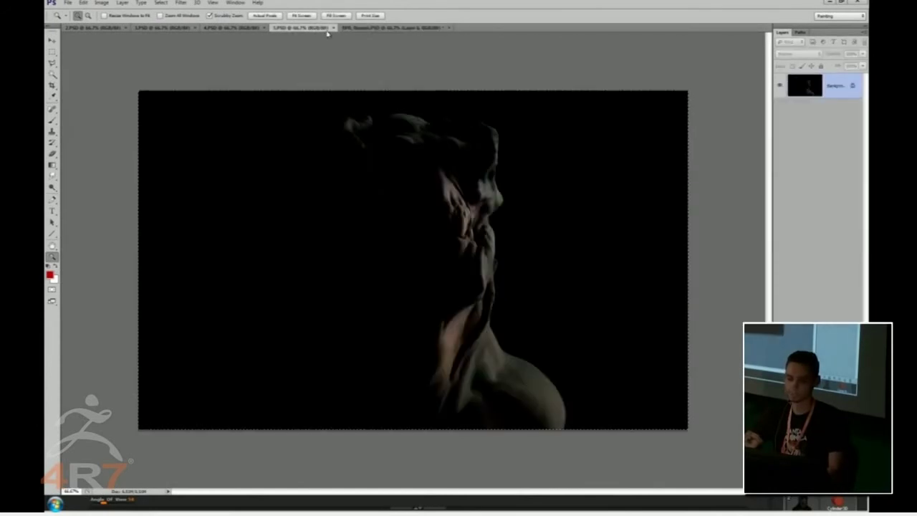
key(ctrl+c)
click(333, 28)
key(ctrl+v)
- Copy the 4.PSD, 3.PSD and 2.PSD renders into BPR_Render.PSD as new layers, closing each source file
click(264, 27)
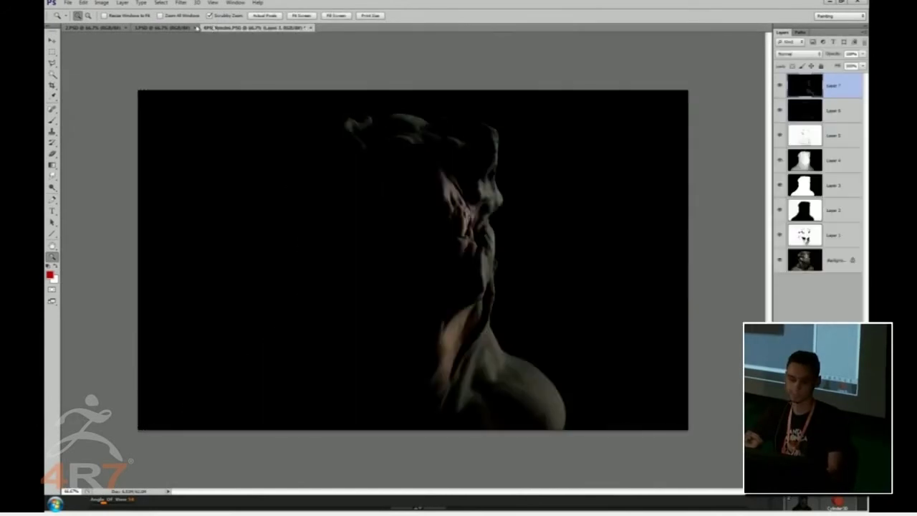
click(187, 27)
click(194, 27)
click(126, 27)
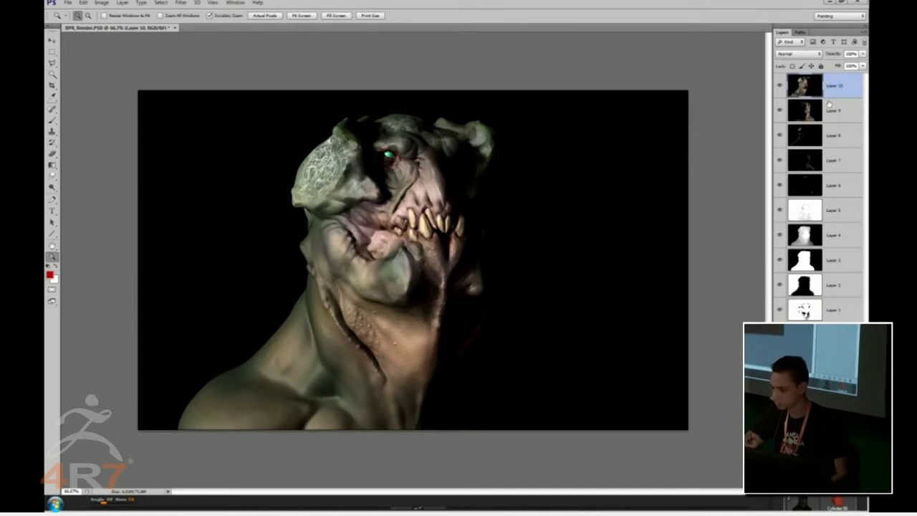
- Move Layer 10 and Layer 9 below Layer 1, and convert the Background into a regular layer
shift+click(831, 109)
drag(831, 111, 803, 319)
double_click(831, 335)
key(Return)
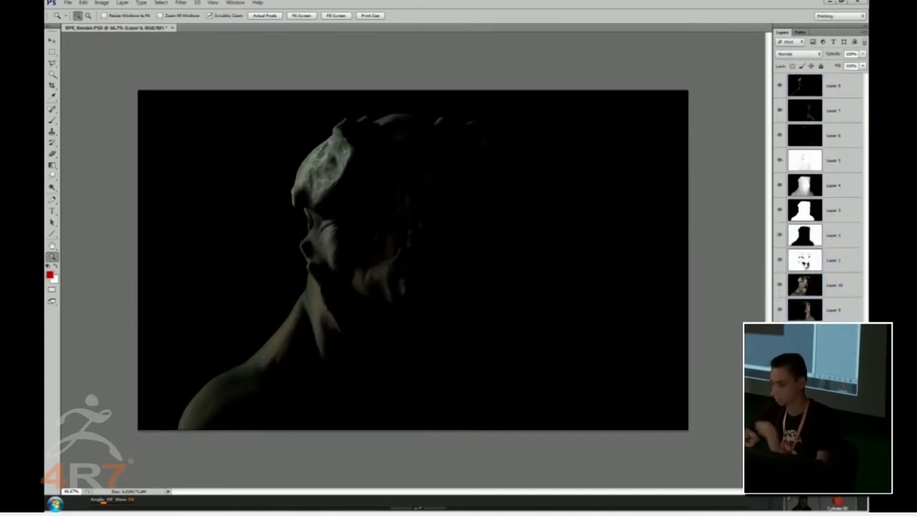
- Move Layer 8, Layer 7 and Layer 6 together to between Layer 1 and Layer 10
click(832, 259)
click(833, 137)
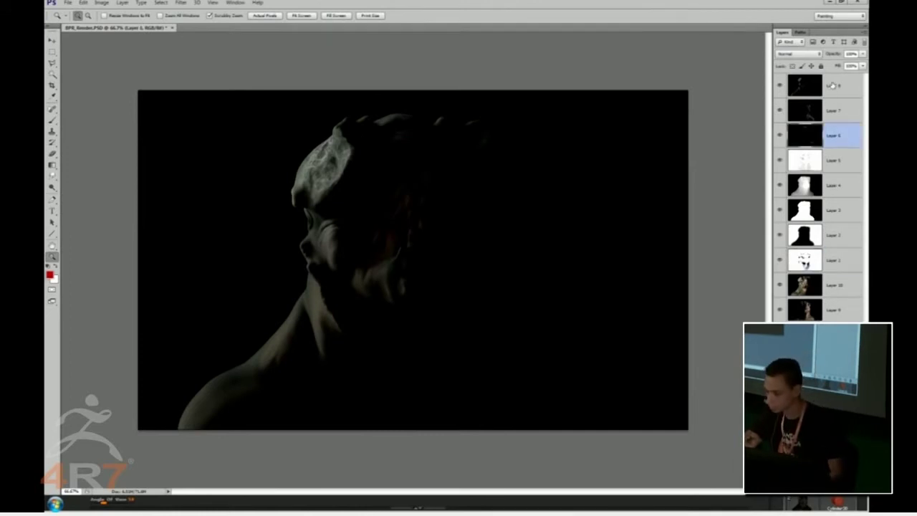
shift+click(833, 85)
drag(833, 84, 833, 270)
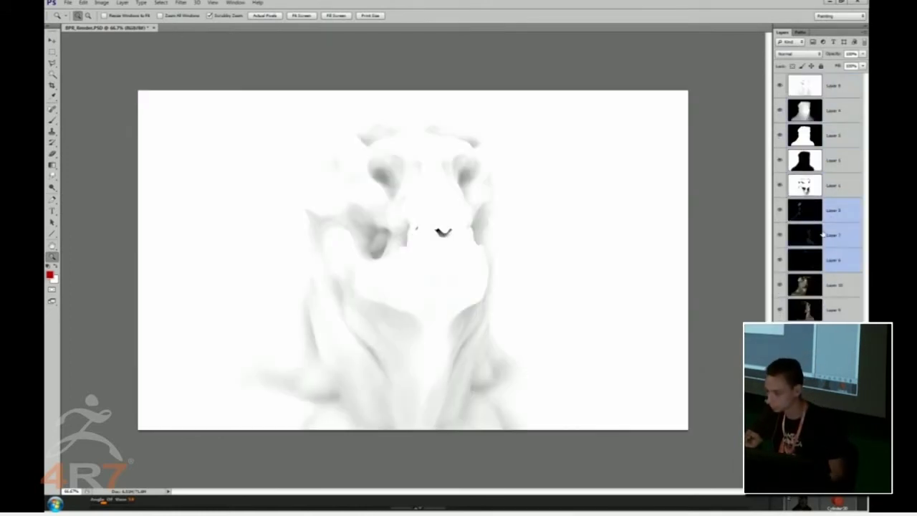
- Hide Layers 5, 4 and 3, and move the white-silhouette mask Layer 3 to the top of the layer stack
click(810, 88)
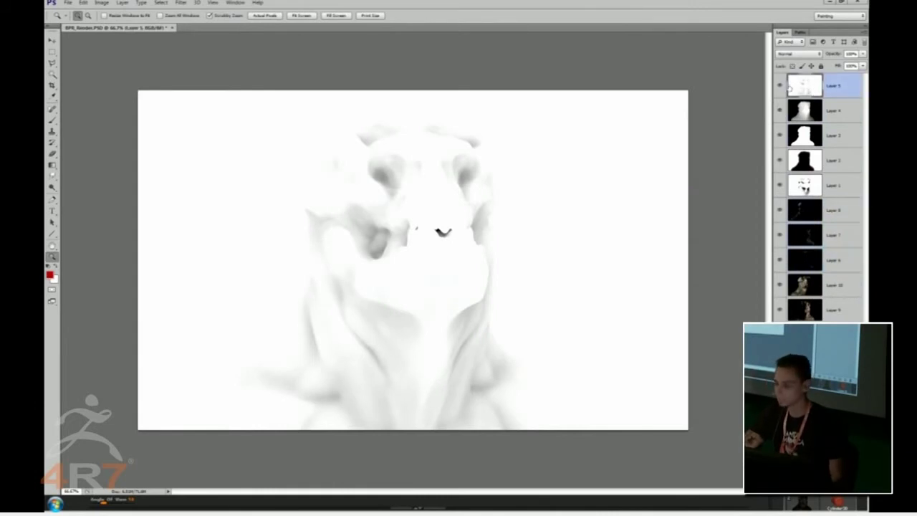
click(780, 86)
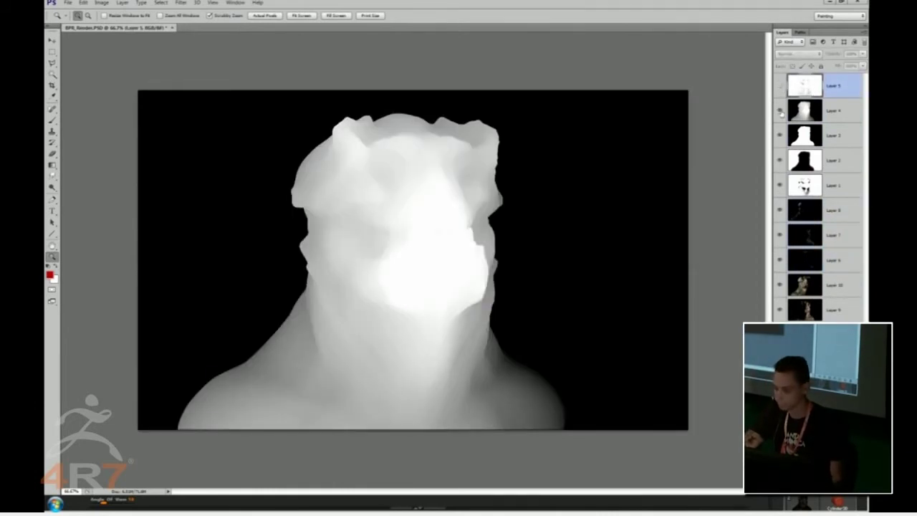
click(781, 111)
click(780, 136)
drag(806, 139, 809, 82)
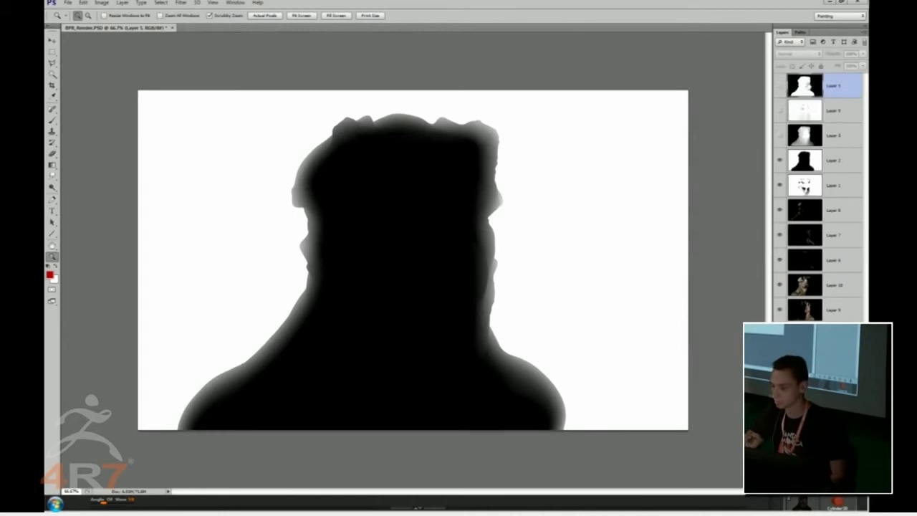
- Hide the black-silhouette Layer 2 and the shadow pass on Layer 1
click(780, 161)
click(803, 185)
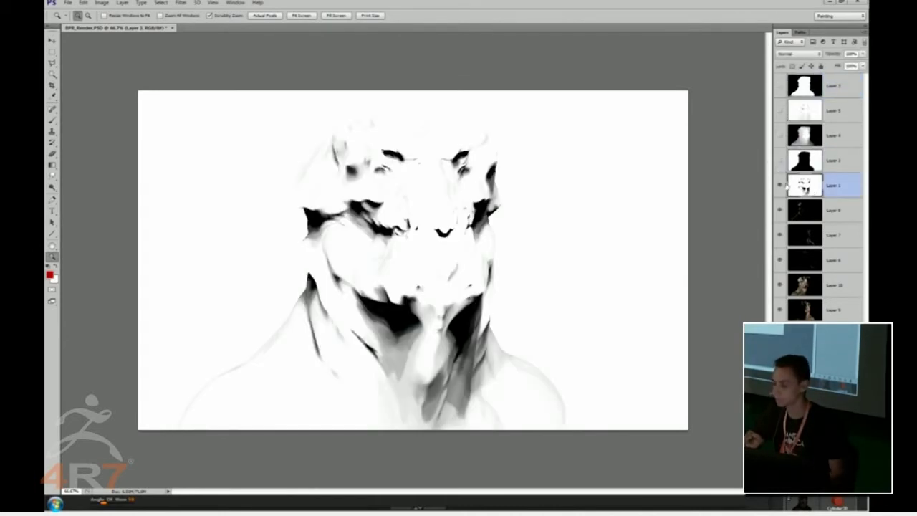
click(779, 186)
- Hide the directional light render layers: Layer 8, Layer 7, Layer 6, Layer 10 and Layer 9
click(799, 208)
click(780, 210)
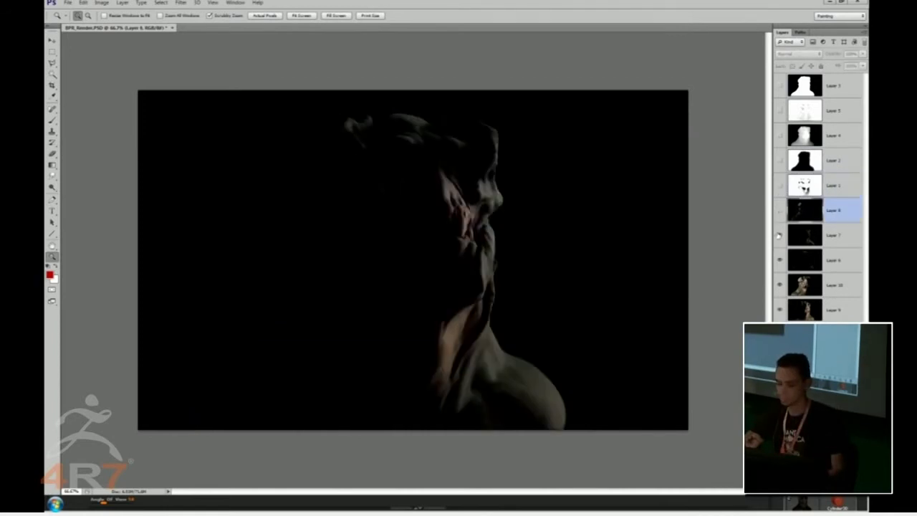
click(779, 235)
click(779, 260)
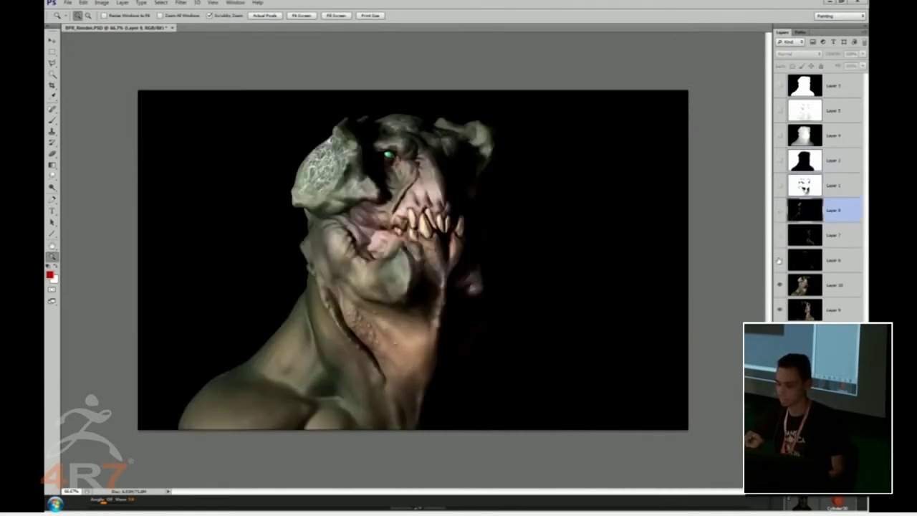
click(806, 294)
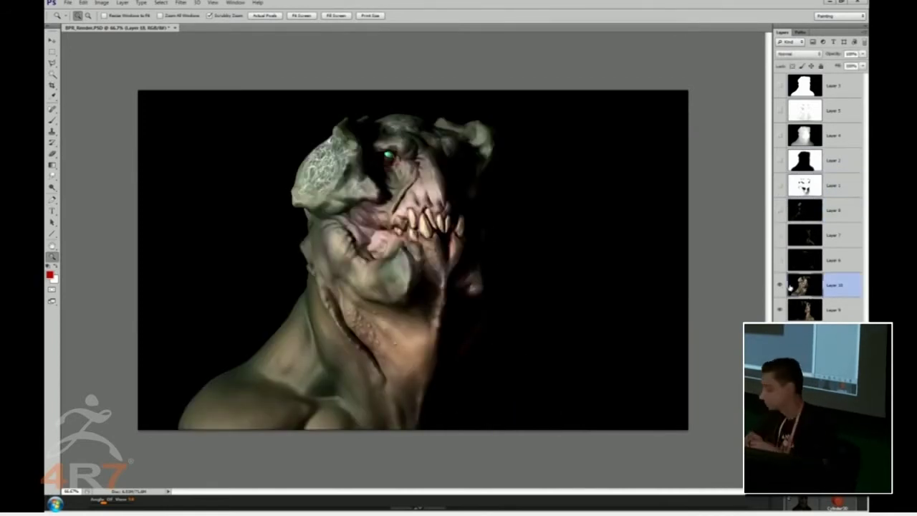
click(779, 285)
click(809, 310)
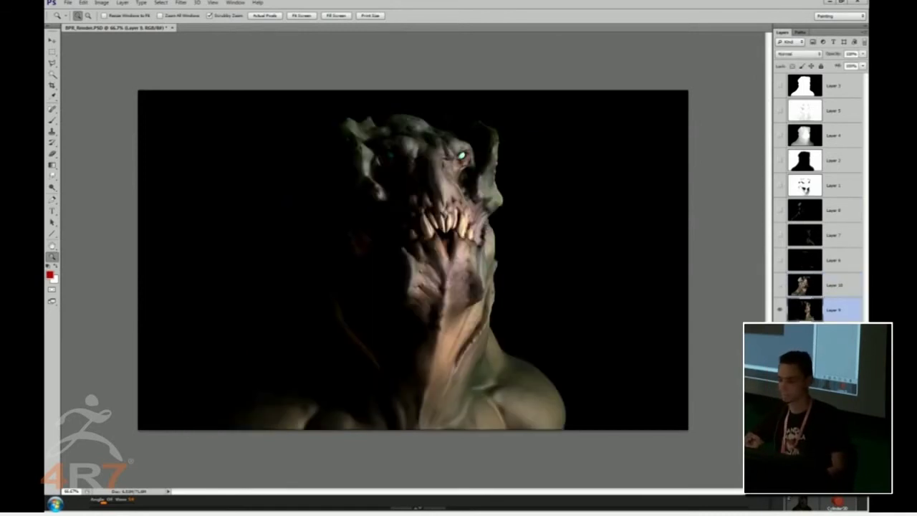
click(780, 309)
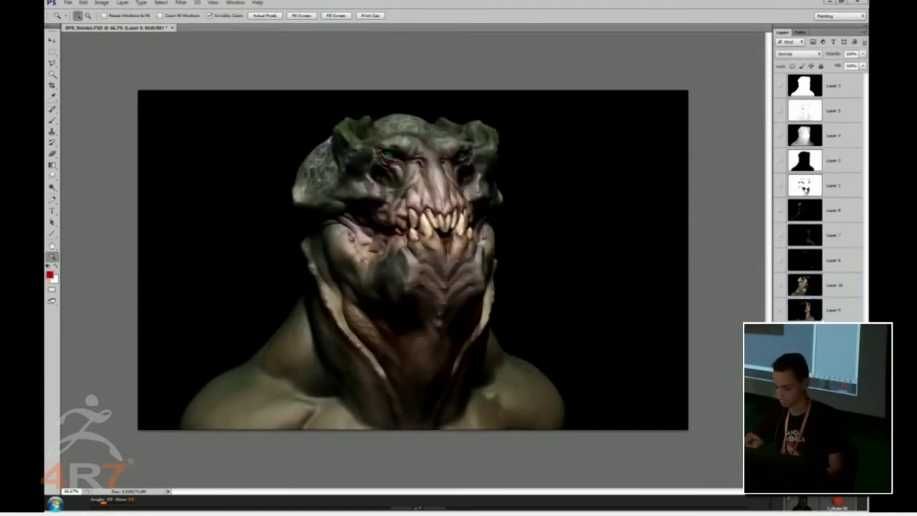
- Copy the blue reflective render from 5.PSD and paste it as a new layer above Layer 3 in BPR_Render.PSD
click(68, 3)
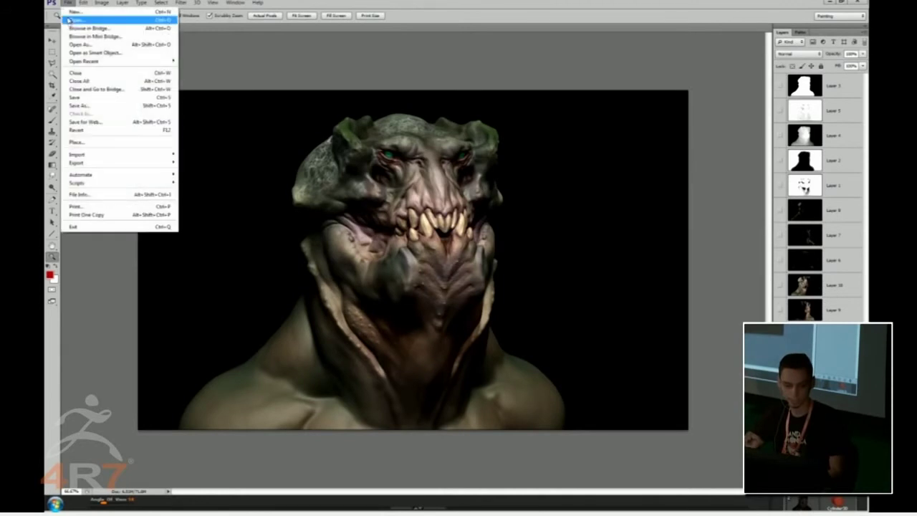
click(73, 21)
double_click(577, 191)
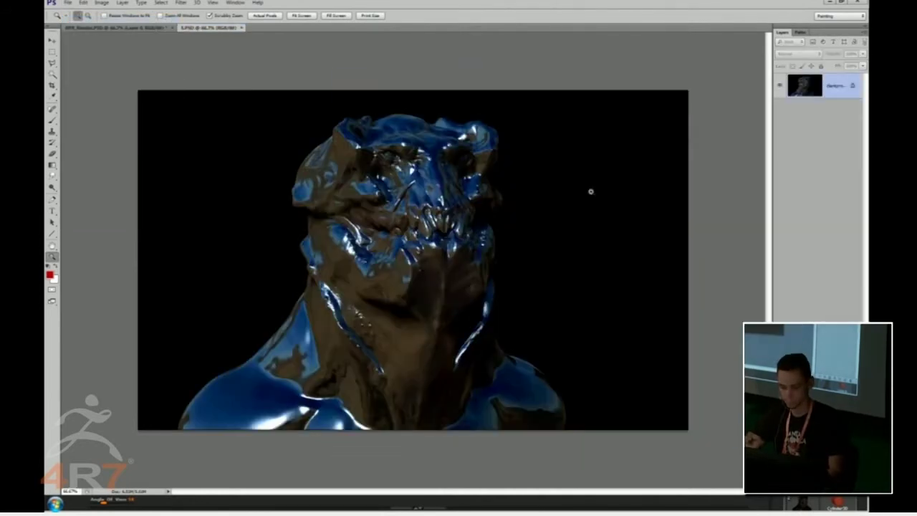
click(242, 27)
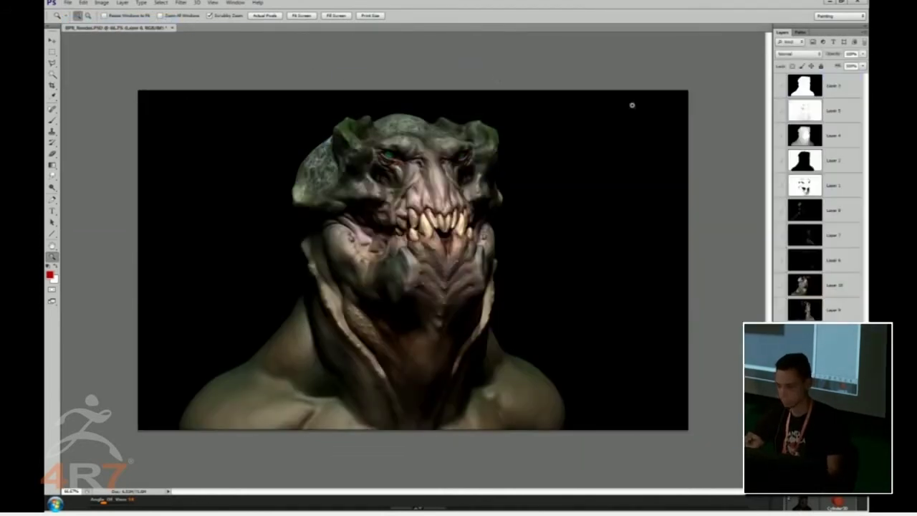
key(ctrl+v)
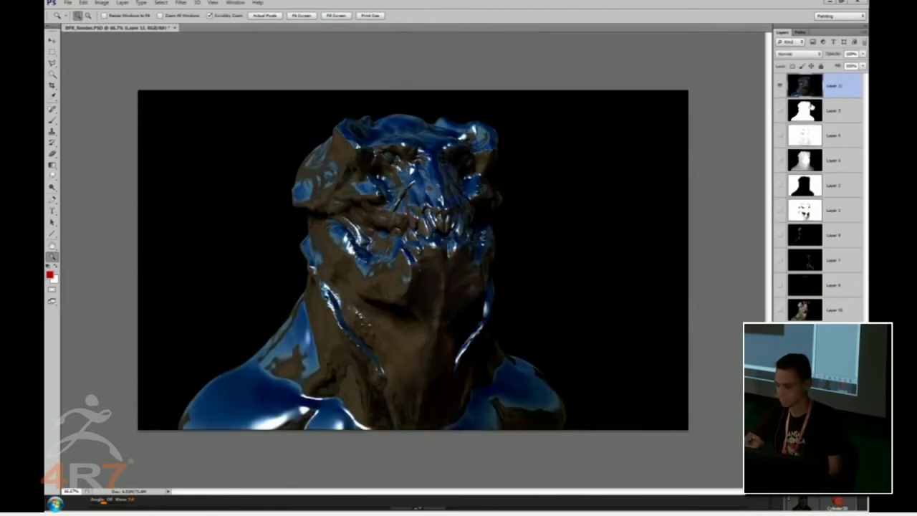
- Hide the pasted reflective render layer at the top of the stack, keeping the white-silhouette Layer 3 hidden
click(828, 110)
click(780, 110)
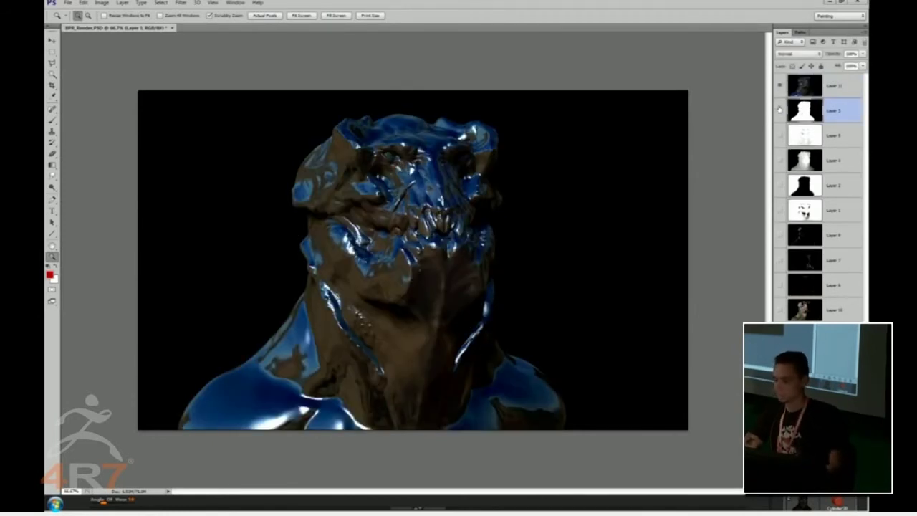
click(780, 110)
click(779, 85)
ctrl+click(792, 110)
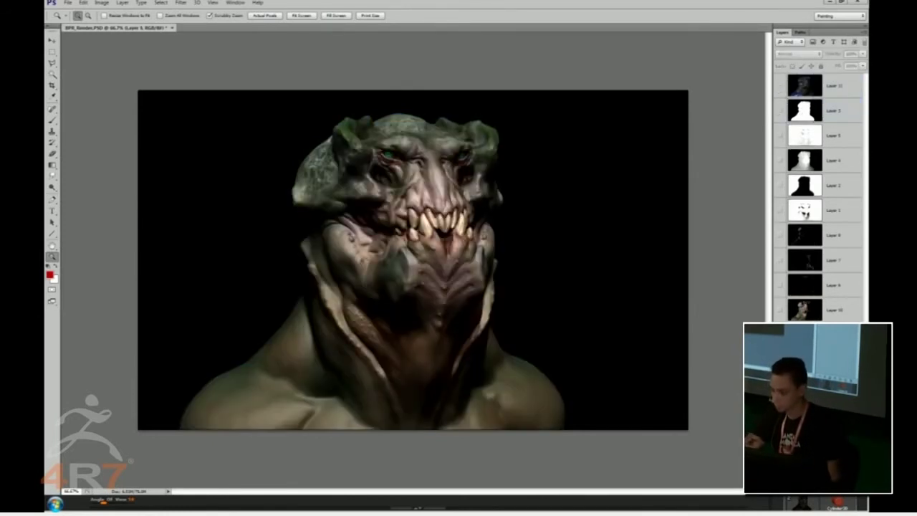
- Show the directional light render on Layer 9 and try out its opacity over the base render
click(780, 335)
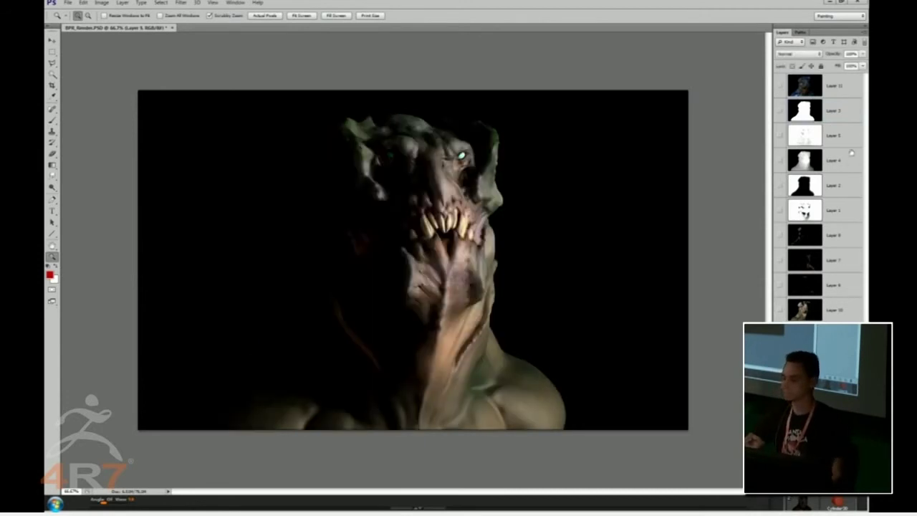
key(ctrl+plus)
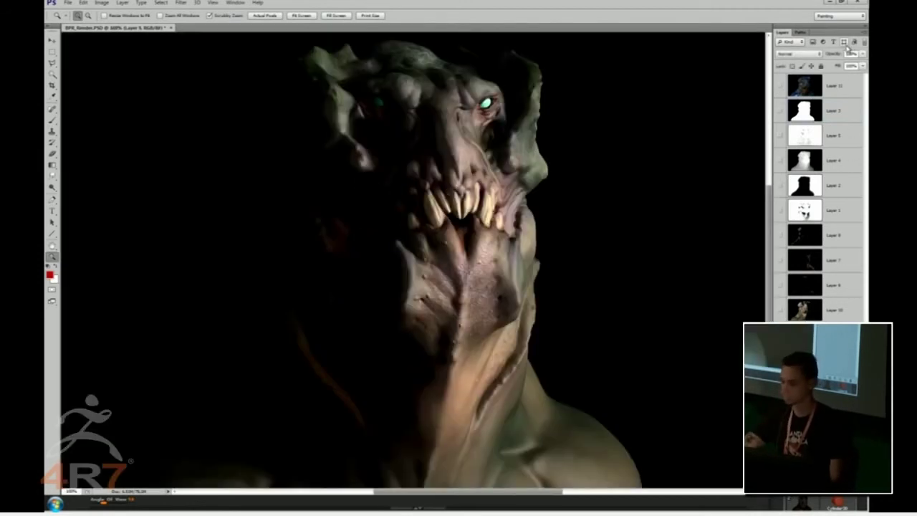
click(862, 53)
mouse_move(853, 67)
mouse_down()
mouse_move(836, 67)
mouse_move(864, 67)
mouse_move(824, 66)
mouse_move(859, 68)
mouse_up()
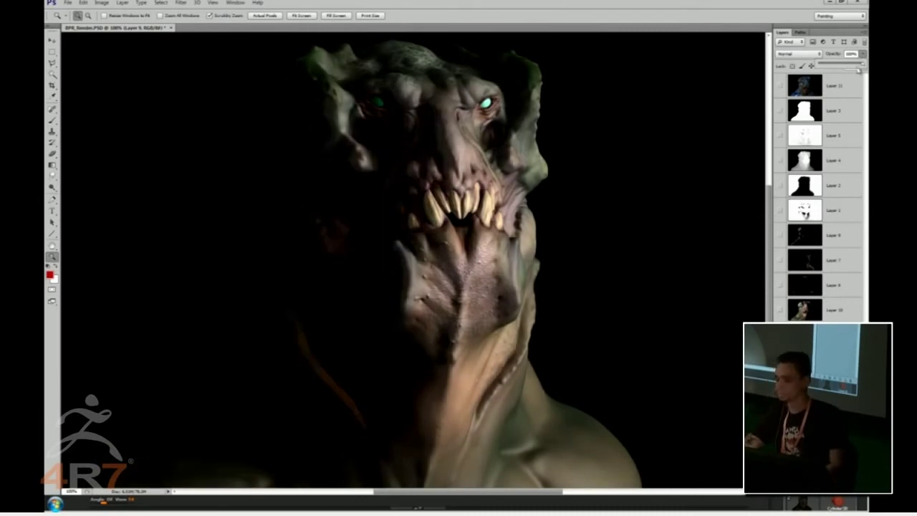
- Try Screen blending on Layer 9 and compare the bust with and without it
click(799, 54)
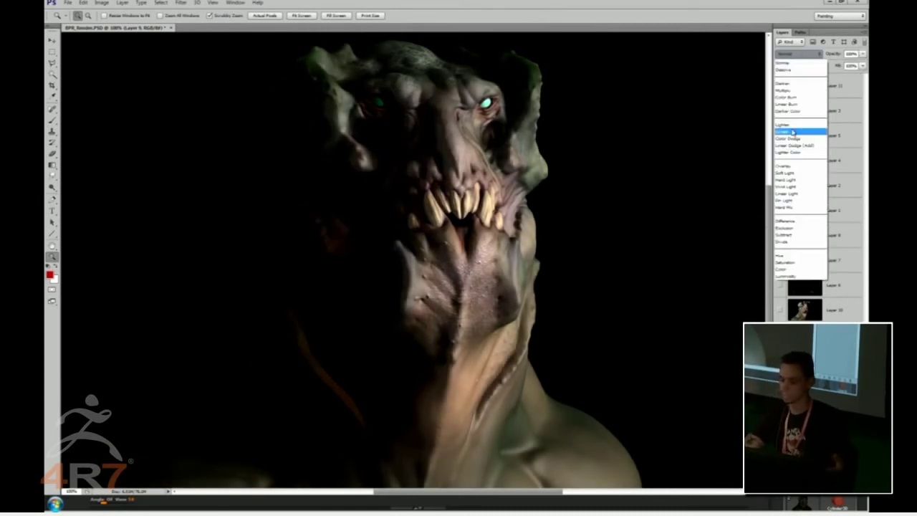
click(795, 133)
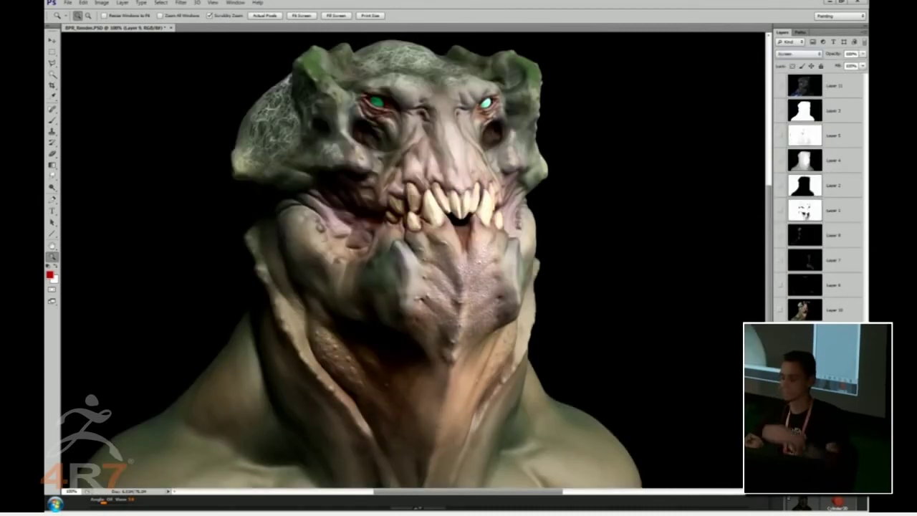
key(ctrl+z)
key(ctrl+z)
key(ctrl+z)
key(ctrl+z)
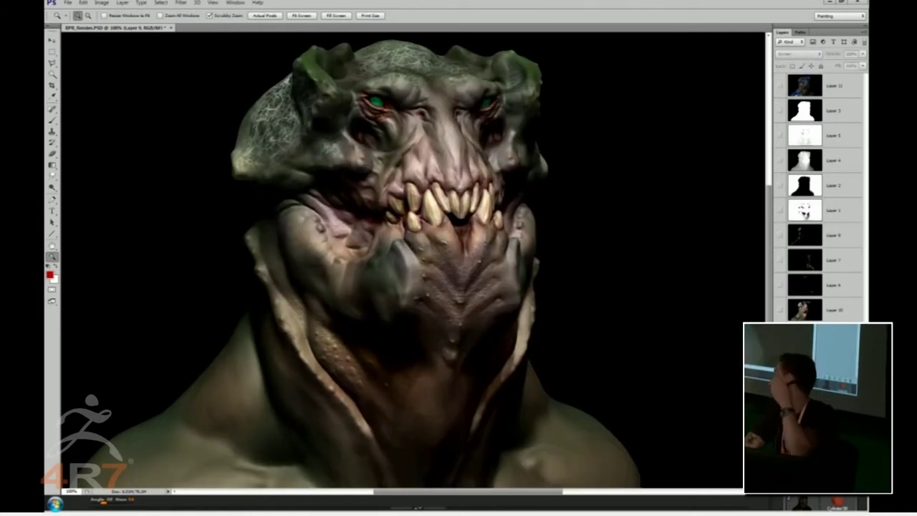
key(ctrl+z)
key(ctrl+z)
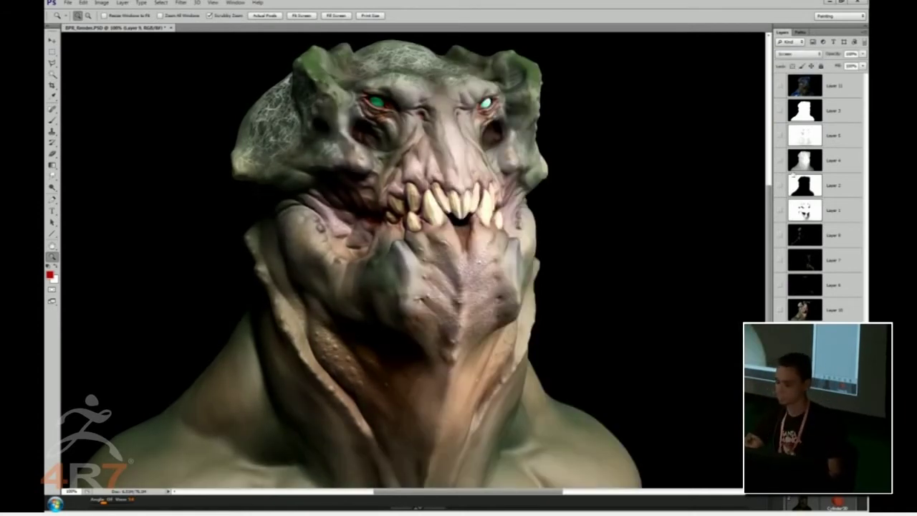
- Return Layer 9 to Normal blending and lower its opacity to about 40% to mix it with the base render
click(786, 54)
click(786, 62)
click(864, 53)
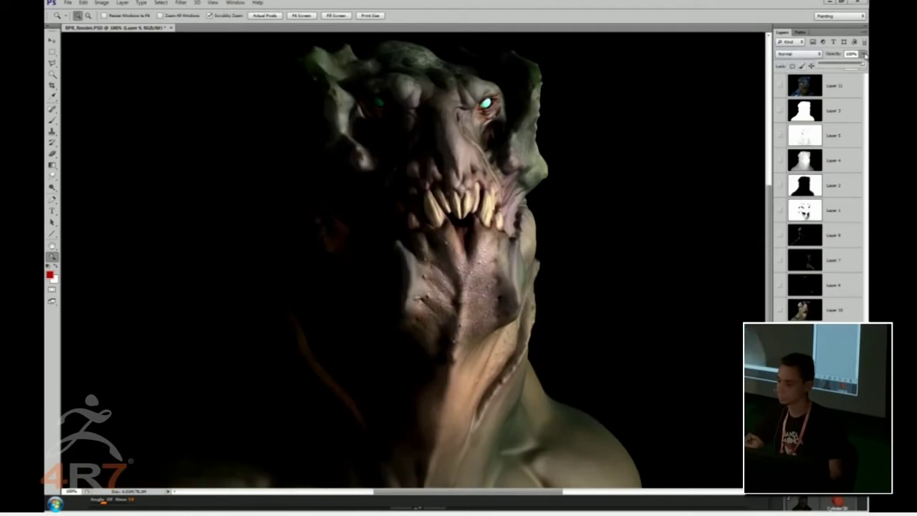
drag(834, 66, 834, 67)
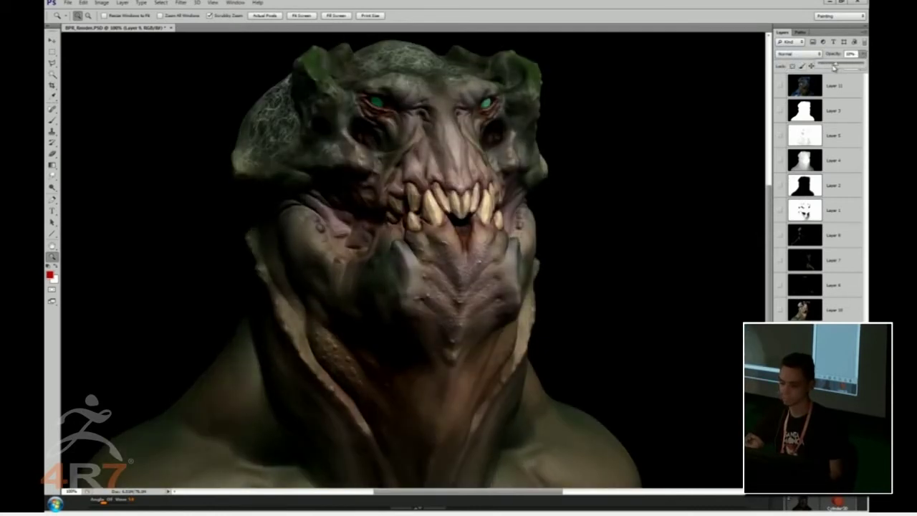
- Show the light render on Layer 10 and lower its opacity to about 50%
click(780, 310)
click(829, 310)
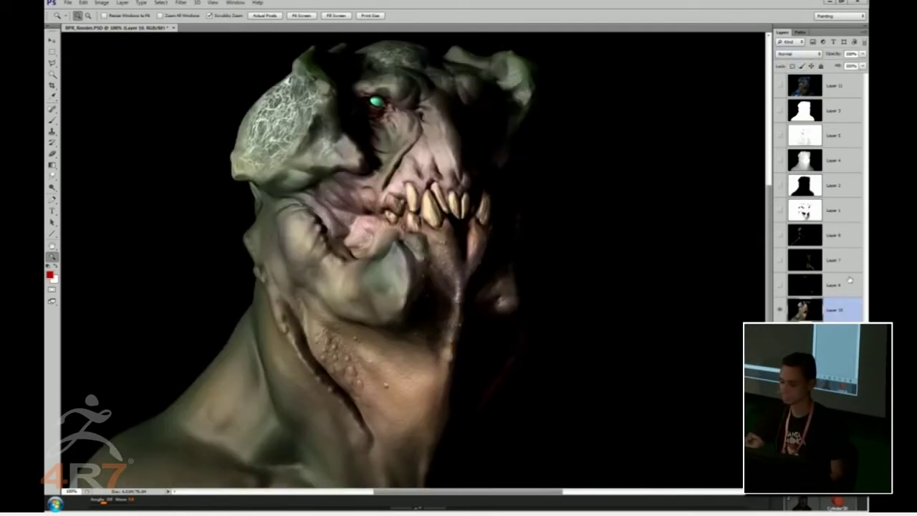
click(862, 53)
drag(862, 64, 842, 67)
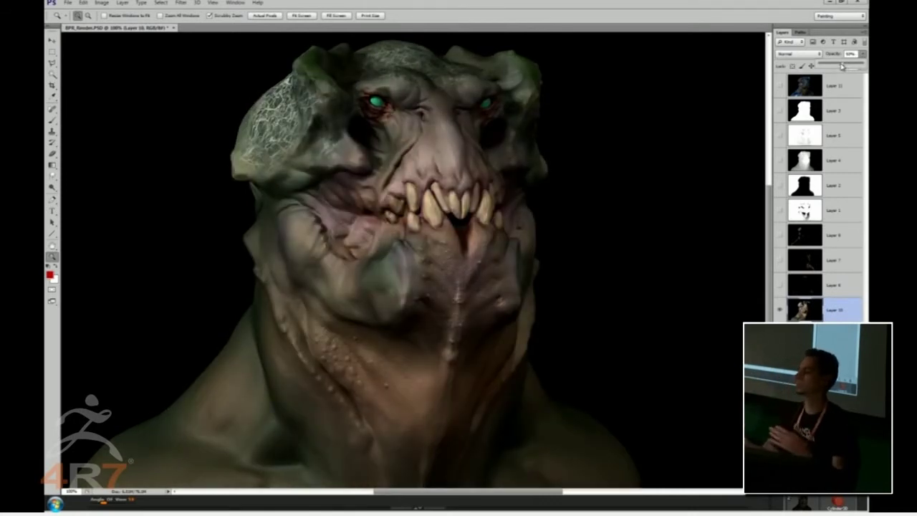
- Show the rim light render on Layer 6 and set its blend mode to Screen
alt+click(781, 286)
click(814, 283)
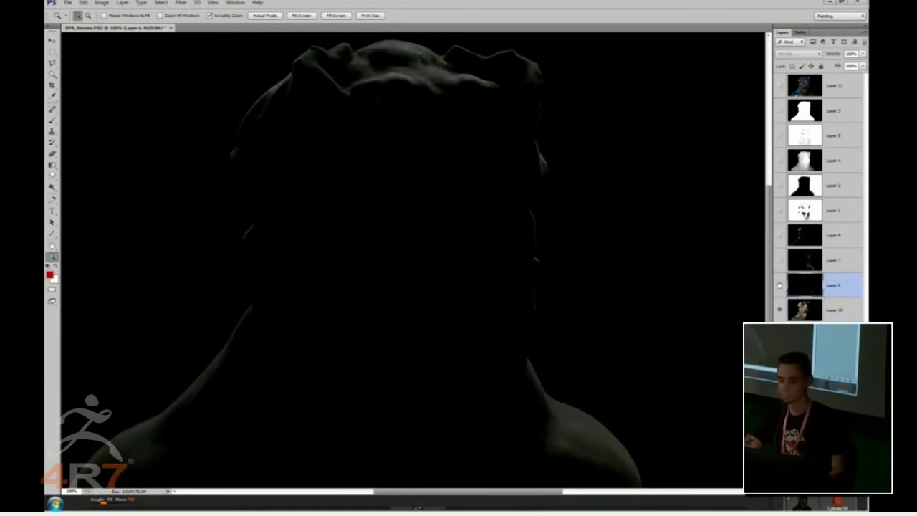
click(795, 54)
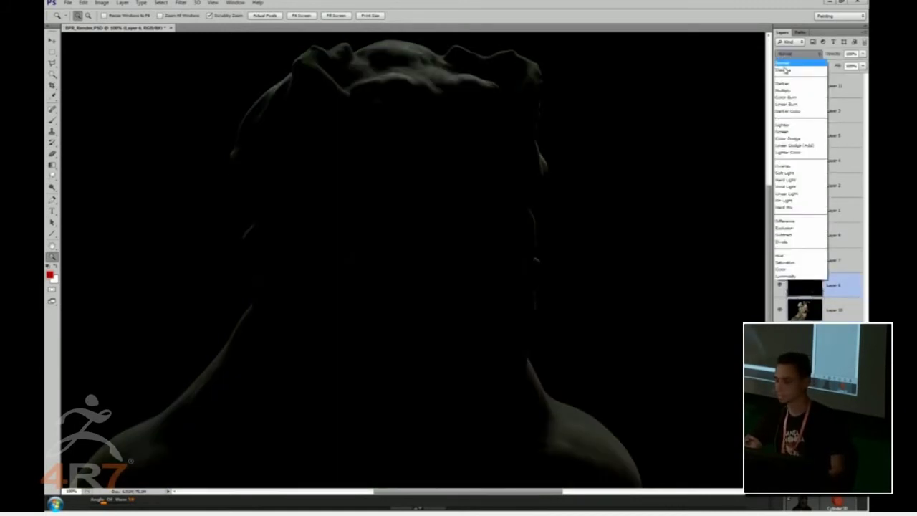
click(784, 131)
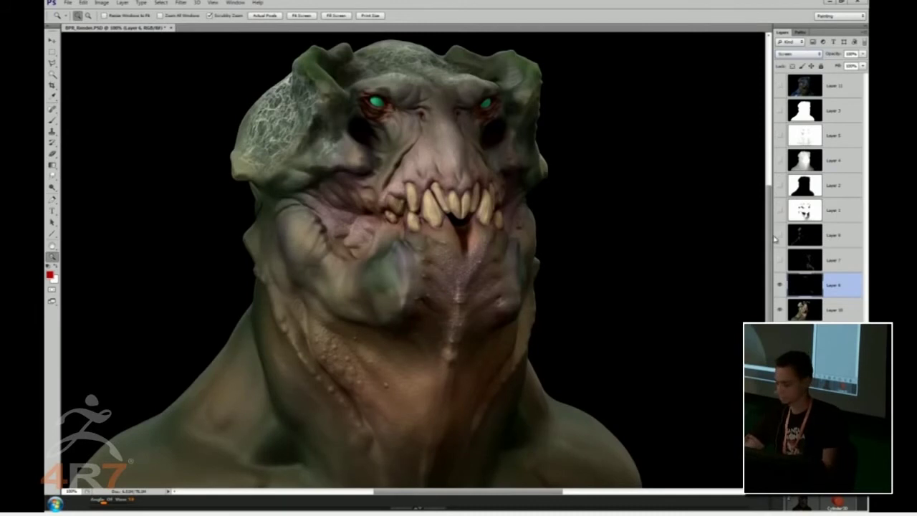
- Strengthen the rim light on Layer 6 with Levels, raising the black input to 17 and lowering the white input
key(ctrl+l)
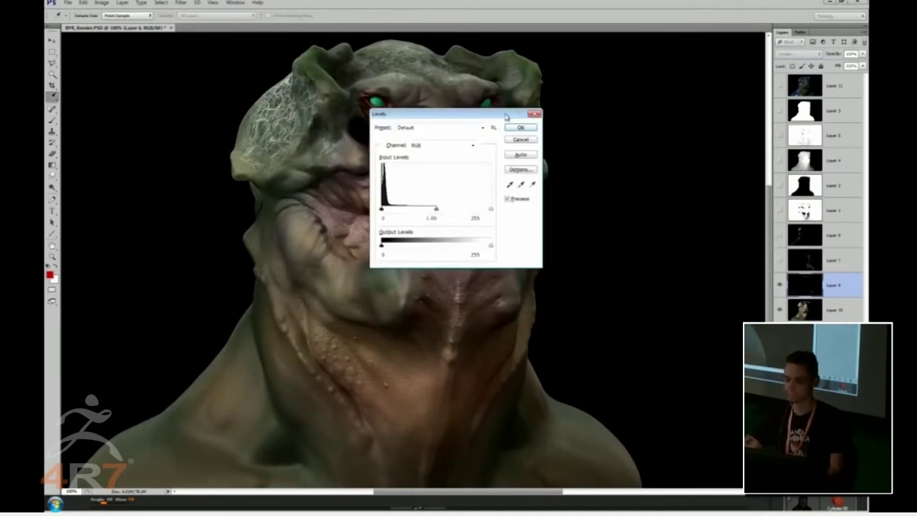
drag(505, 116, 597, 185)
drag(582, 278, 482, 279)
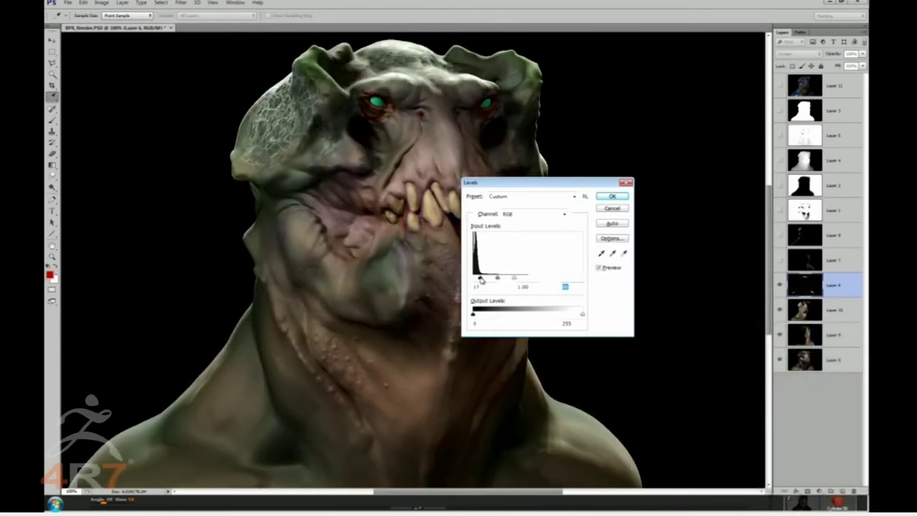
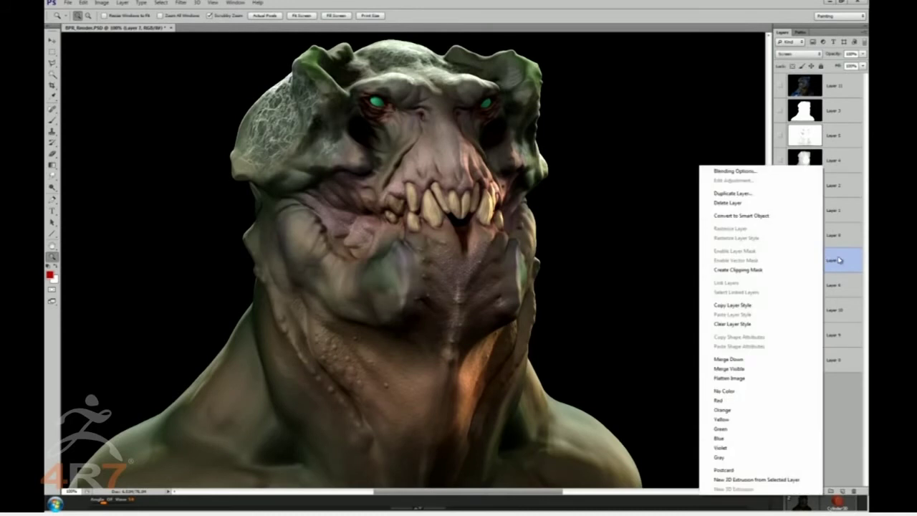
- Shift the orange light on Layer 7 to blue using Hue/Saturation with the hue at -180
click(835, 265)
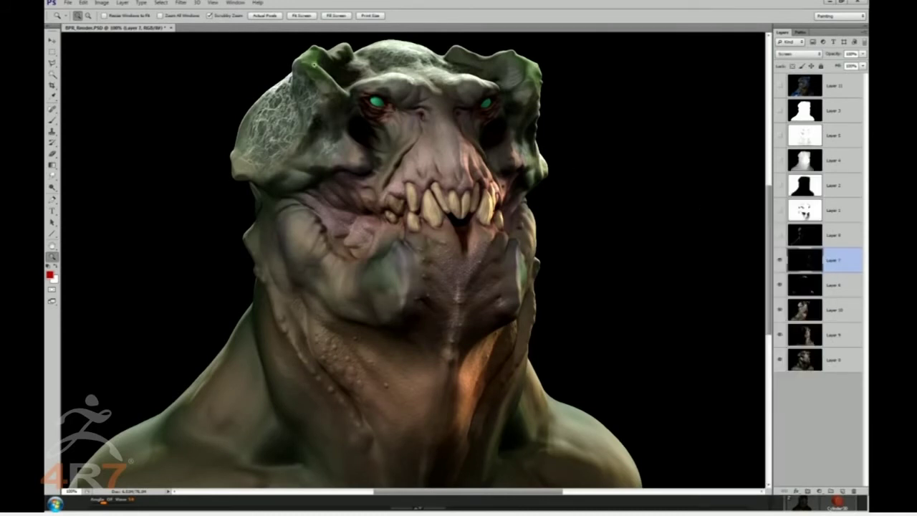
click(102, 2)
mouse_move(115, 25)
click(216, 70)
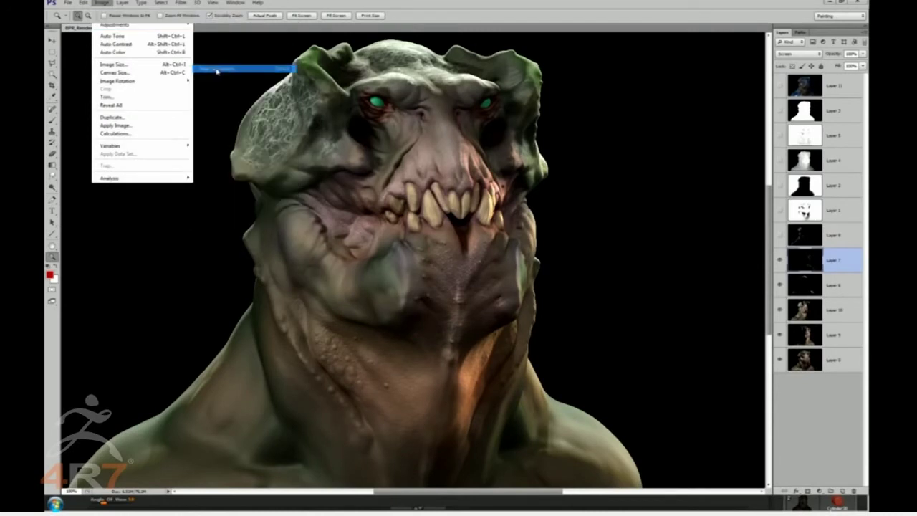
drag(425, 112, 313, 209)
drag(320, 266, 265, 263)
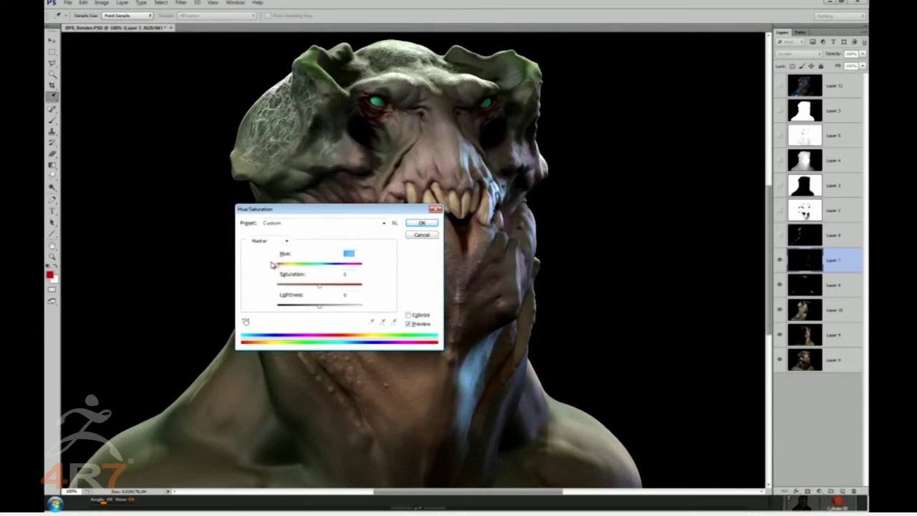
click(428, 224)
key(z)
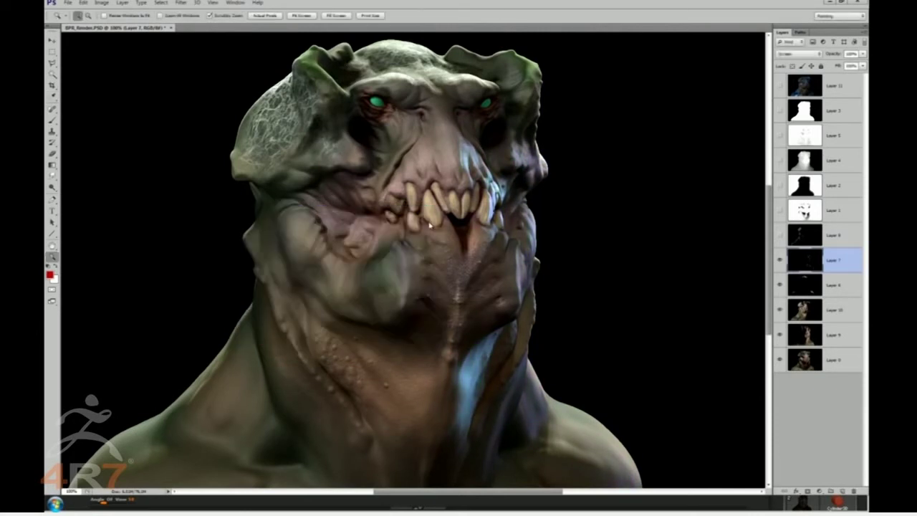
- Lower the opacity of the blue light on Layer 7 to about 60%
click(863, 54)
click(842, 59)
click(863, 54)
drag(839, 64, 844, 63)
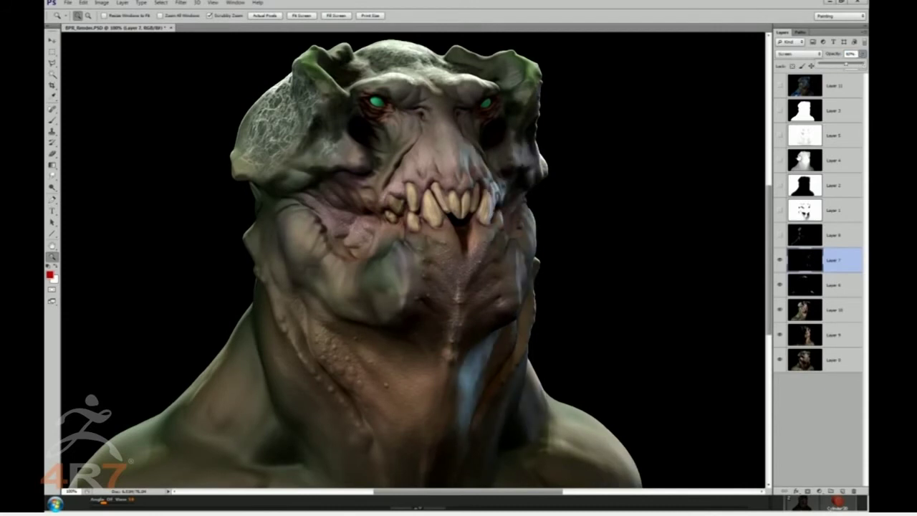
- Show the side light render on Layer 8 and darken it with Levels to keep mainly its brightest areas
click(780, 236)
click(813, 239)
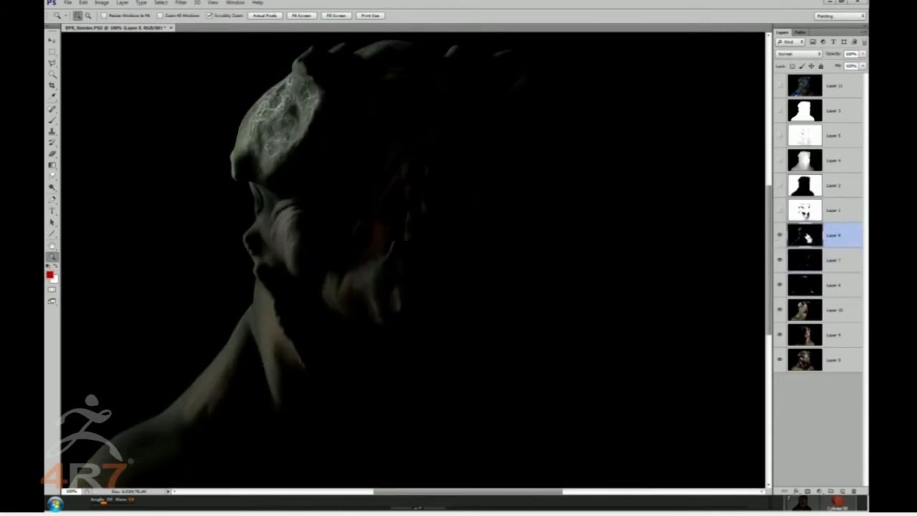
key(ctrl+l)
drag(595, 327, 634, 328)
click(679, 246)
key(z)
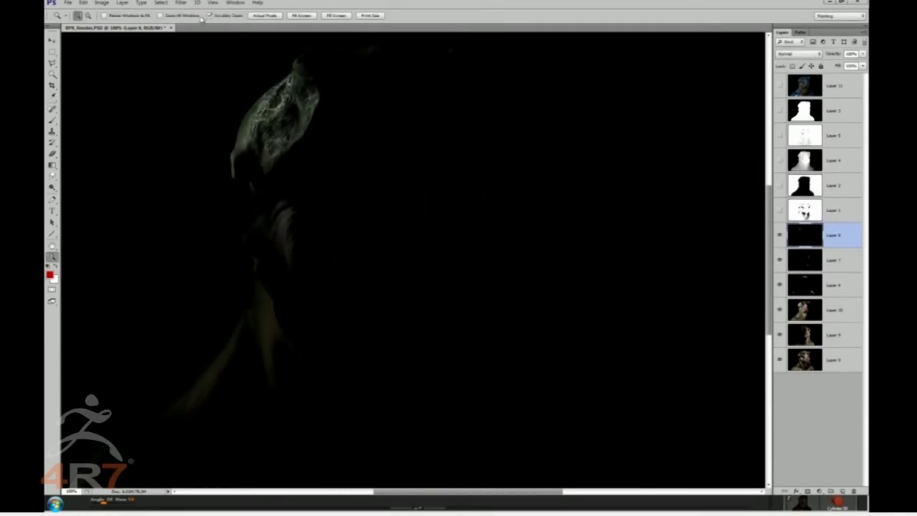
- Tint the light on Layer 8 bluish using Hue/Saturation with the hue at about +130
click(102, 3)
mouse_move(121, 26)
click(209, 69)
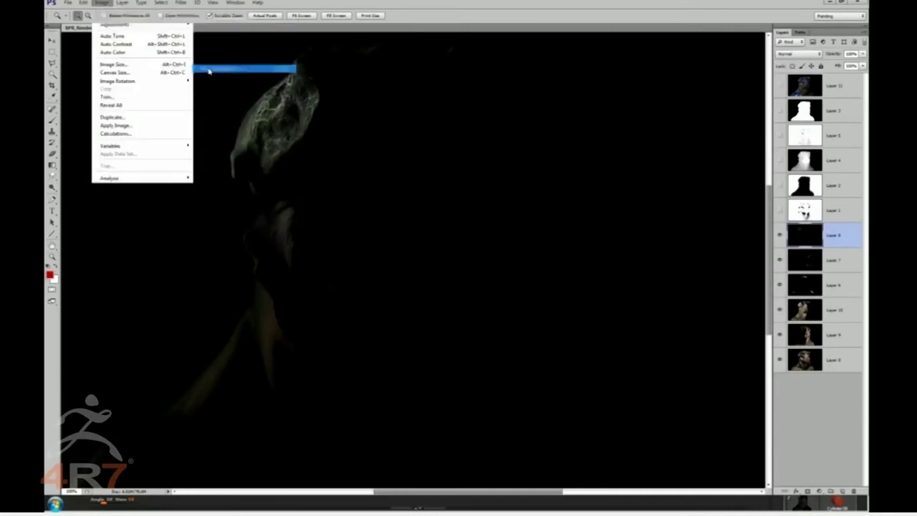
drag(315, 215, 478, 215)
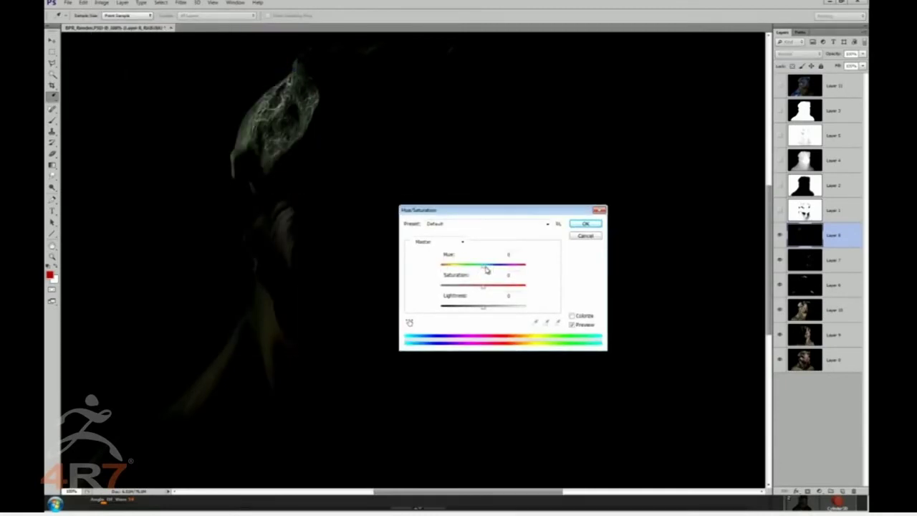
drag(484, 267, 515, 266)
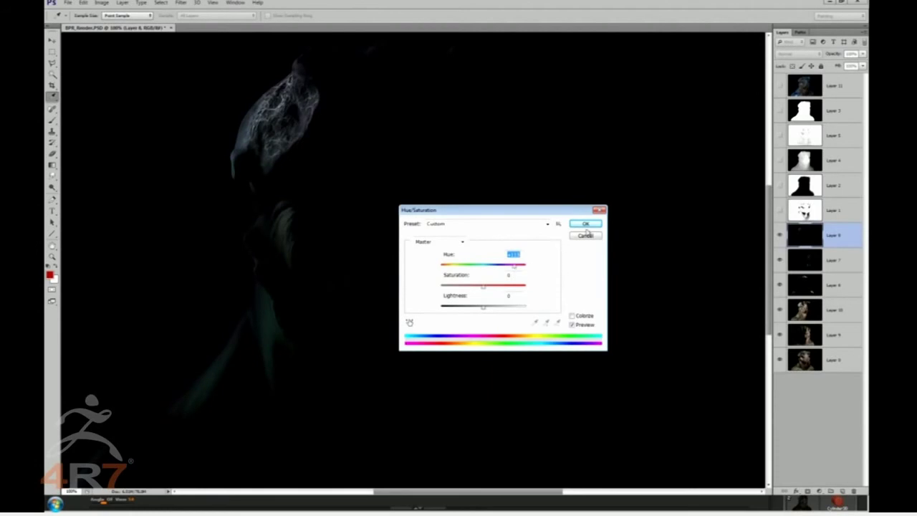
click(585, 224)
key(z)
- Set Layer 8 to Screen blending and hide it to compare the composite without its light
click(795, 53)
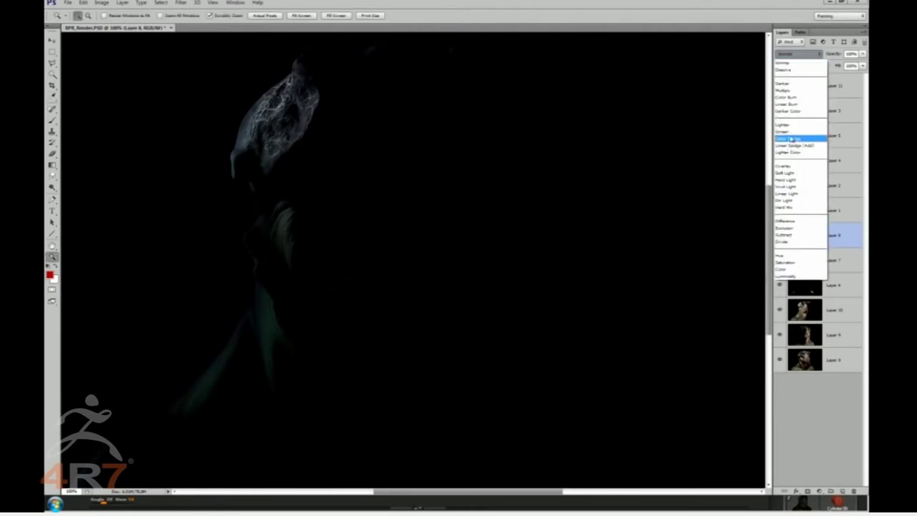
click(792, 132)
click(780, 235)
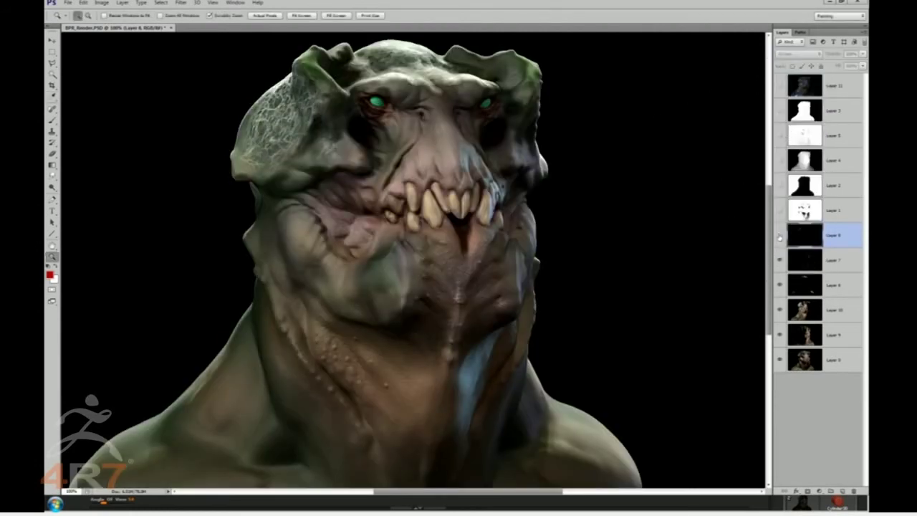
- Compare the composite with and without Layer 8's light, leave it shown, and duplicate Layer 8 to strengthen the effect
click(781, 235)
click(780, 235)
click(781, 234)
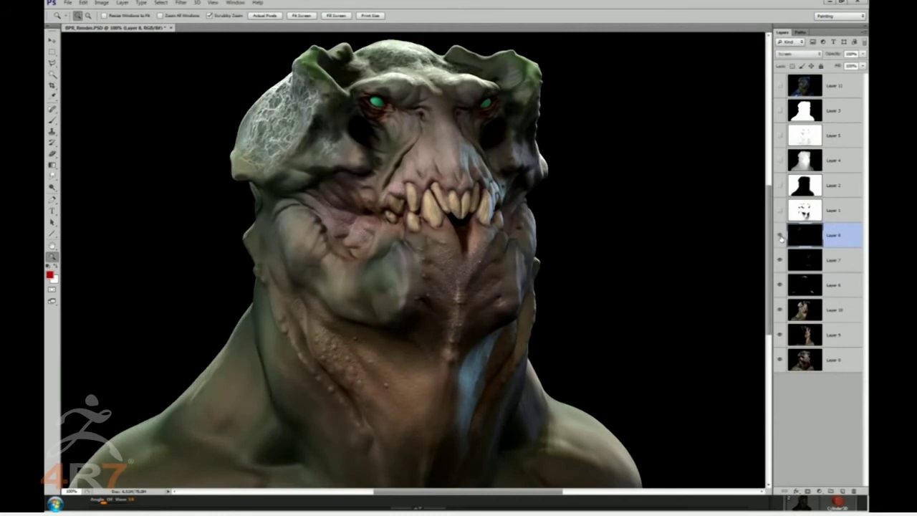
key(ctrl+j)
- Show the shadow pass on Layer 1, set it to Multiply blending, and compare the composite with and without it
click(780, 211)
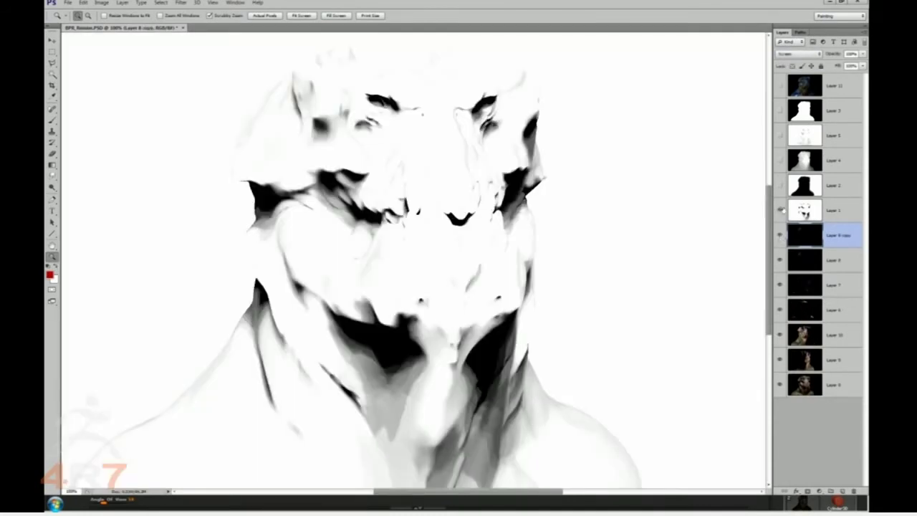
click(831, 209)
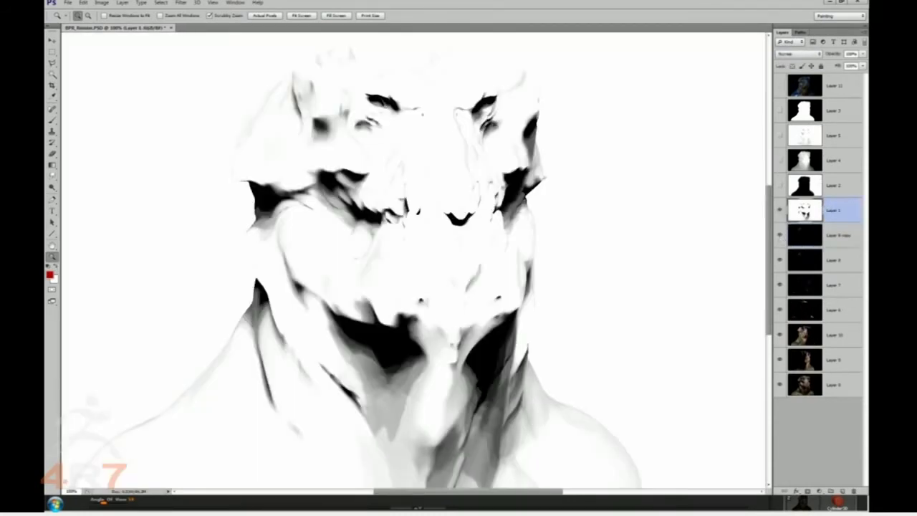
click(782, 54)
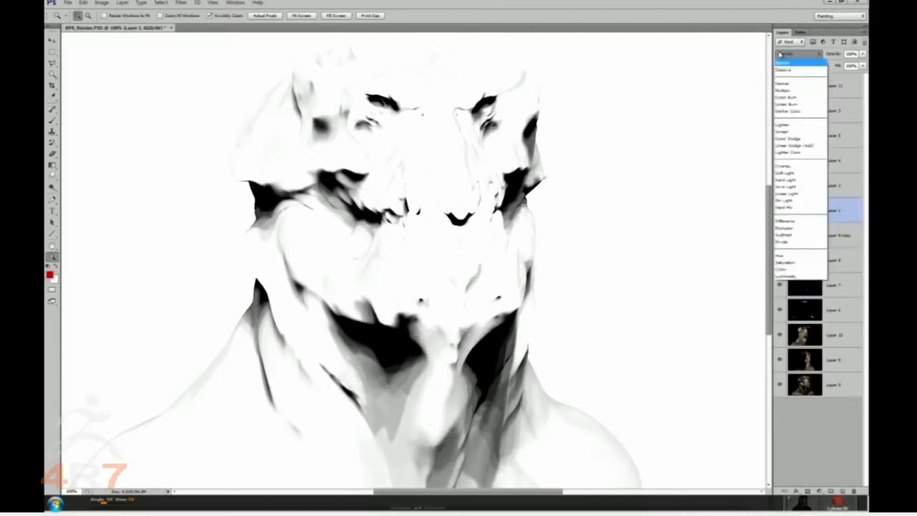
click(789, 91)
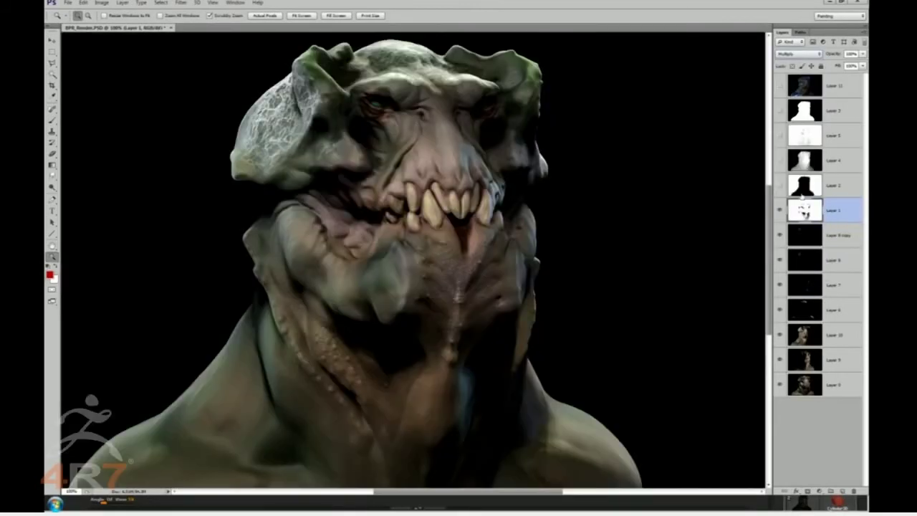
click(780, 210)
click(780, 210)
click(779, 210)
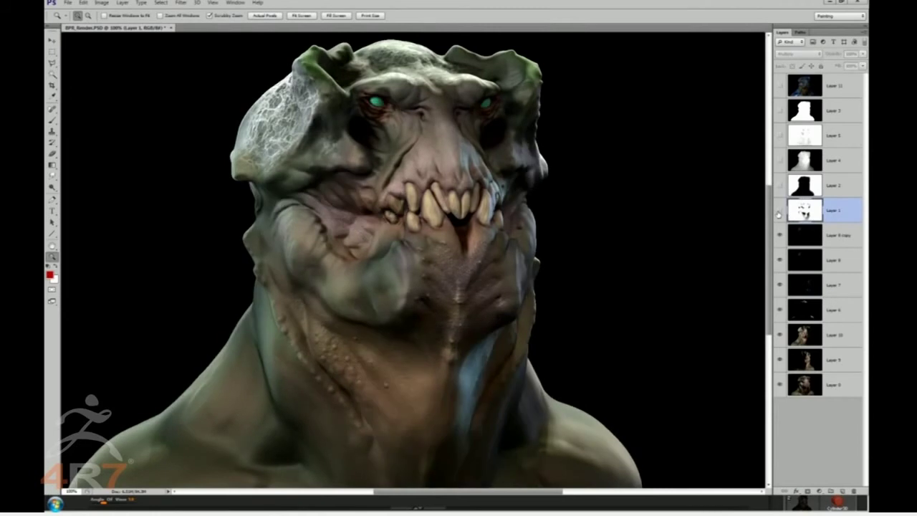
click(779, 210)
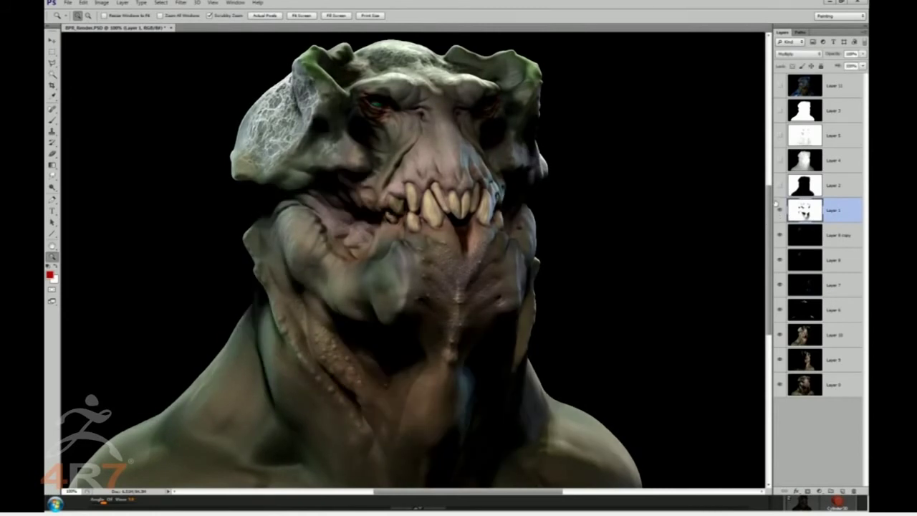
- Show the dark silhouette pass on Layer 2 and darken its midtones with Levels to narrow the light rim
click(780, 186)
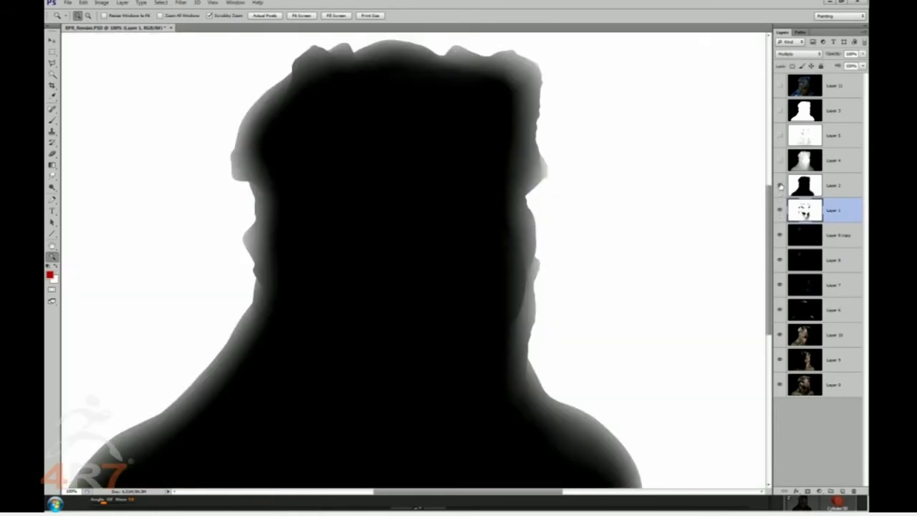
click(826, 187)
key(ctrl+l)
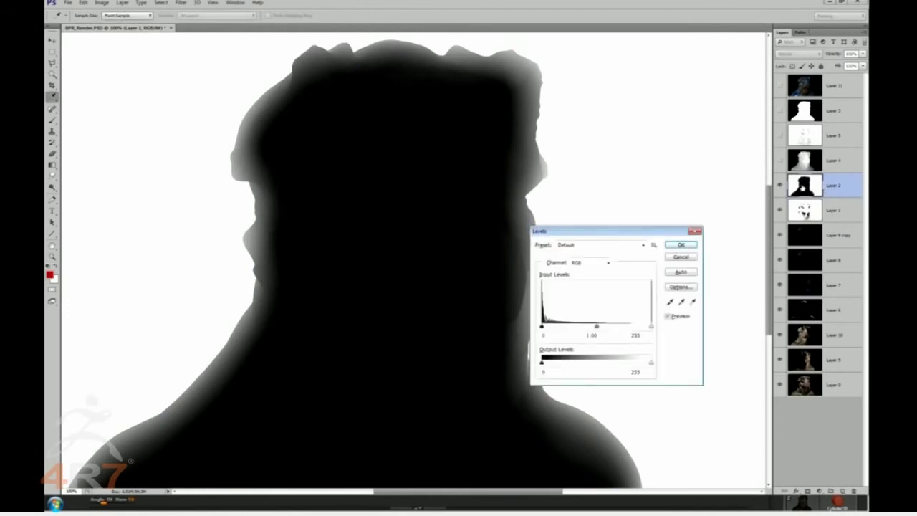
drag(596, 327, 624, 326)
click(679, 245)
- Colorize the rim on Layer 2 orange-red using Hue/Saturation with the saturation at about 63
key(ctrl+u)
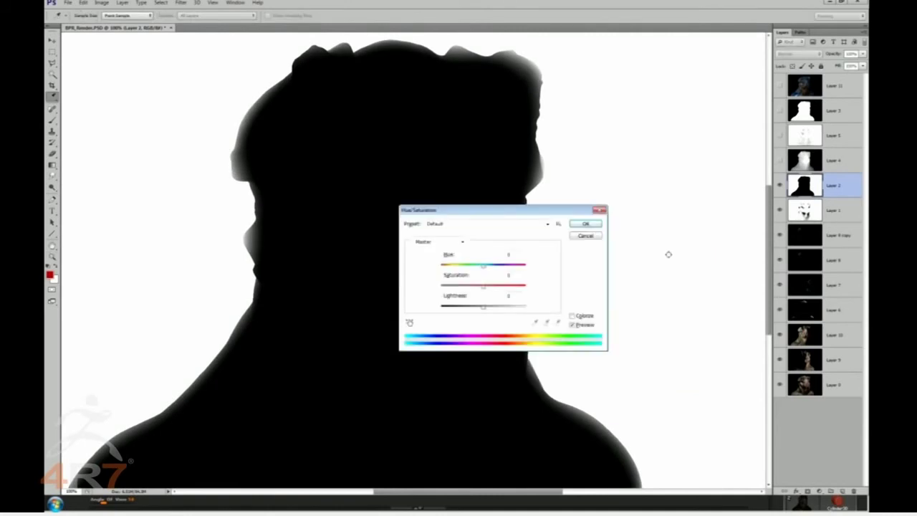
click(573, 316)
drag(556, 212, 676, 234)
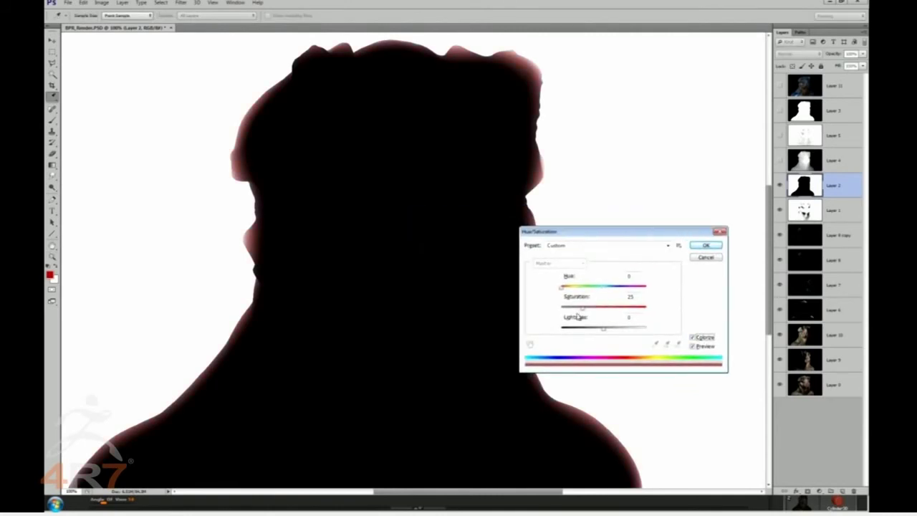
drag(581, 308, 614, 311)
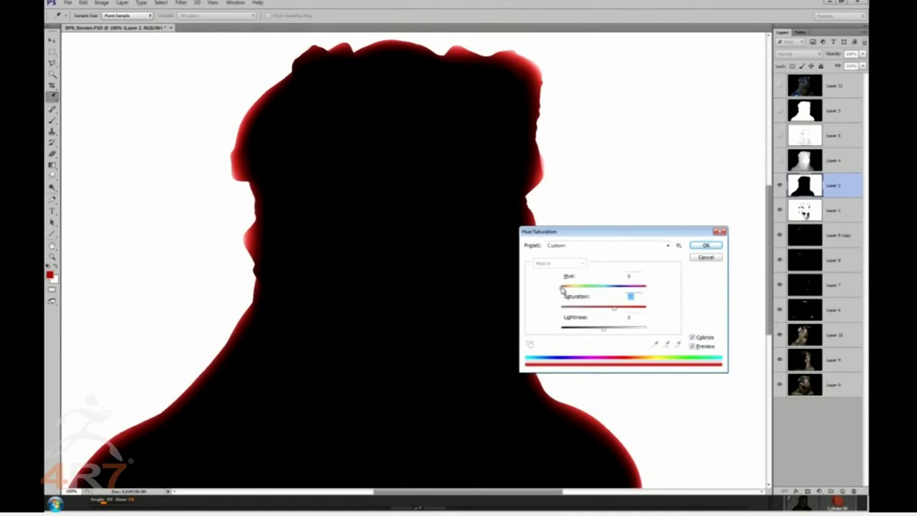
drag(562, 288, 564, 289)
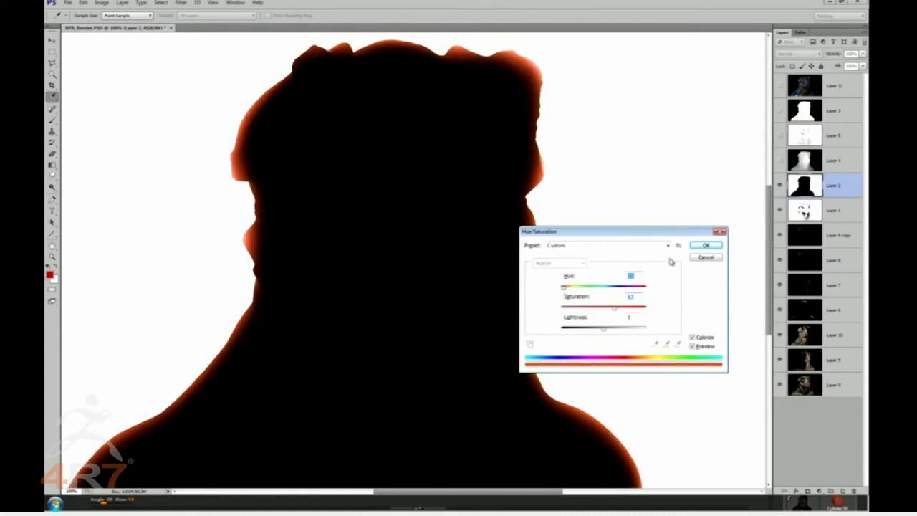
click(704, 246)
- Set Layer 2 to Screen blending and lower its opacity to about 50%
click(788, 55)
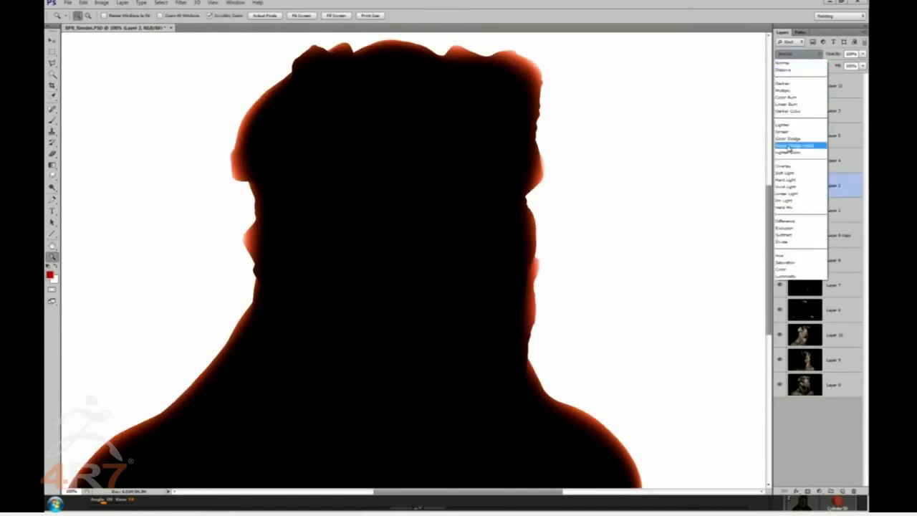
click(788, 132)
click(863, 53)
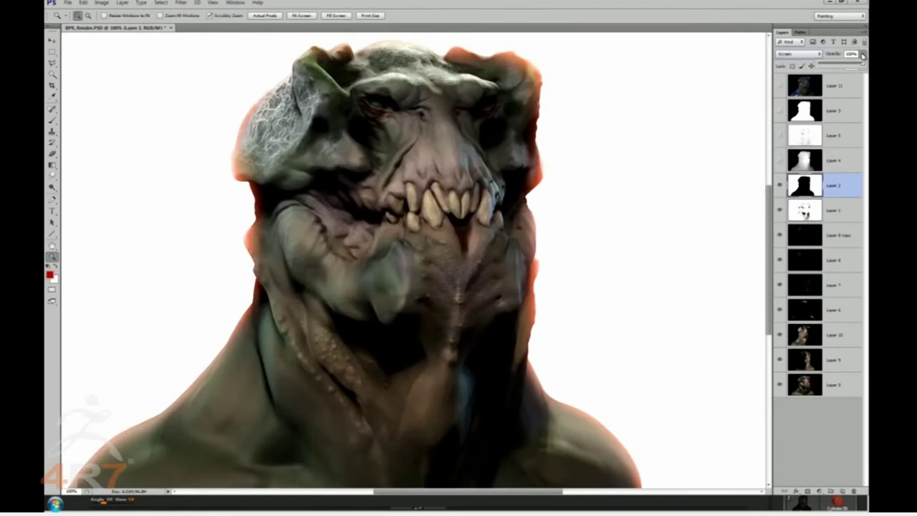
drag(860, 65, 841, 65)
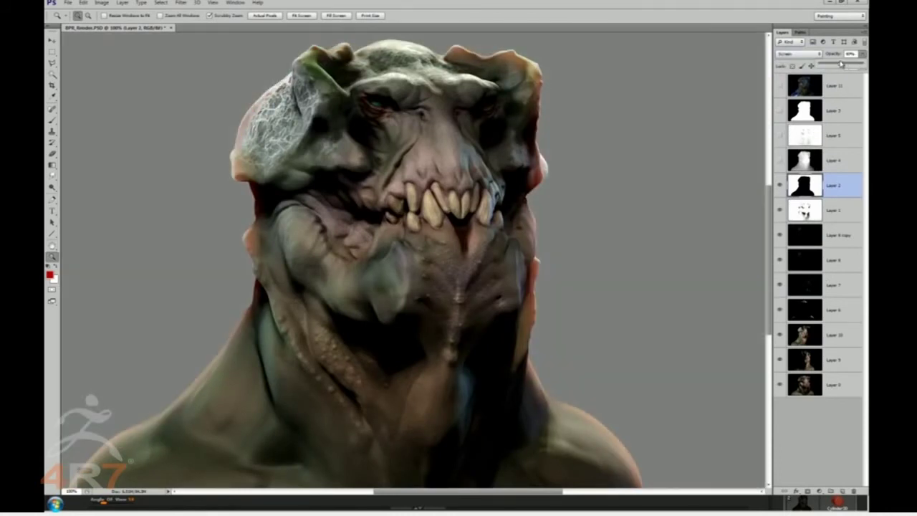
- Show Layers 4 and 5, and colorize the occlusion pass on Layer 5 pale blue with slightly raised lightness using Hue/Saturation
click(780, 161)
click(823, 161)
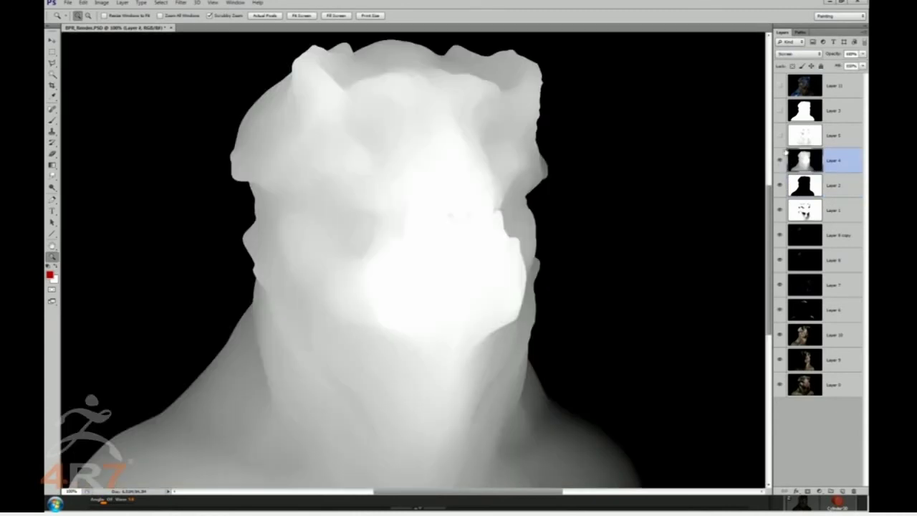
click(780, 136)
click(824, 134)
key(ctrl+u)
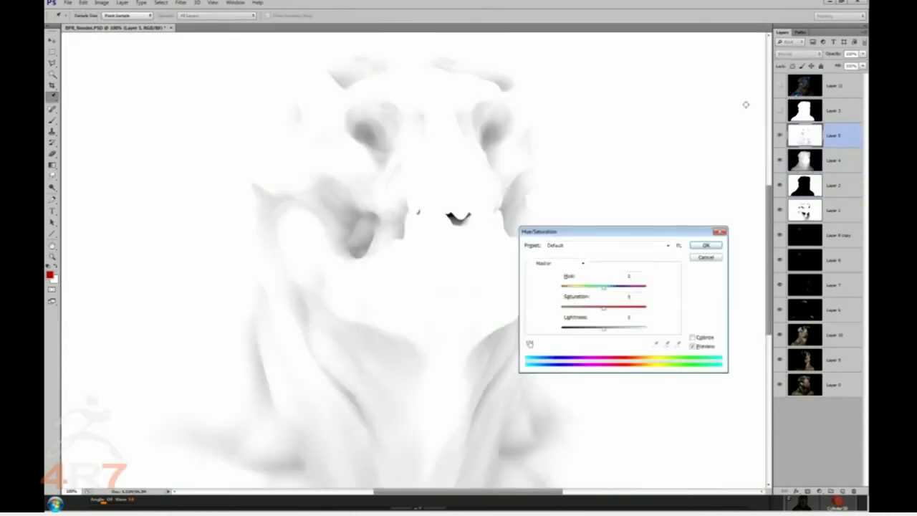
click(696, 346)
click(698, 338)
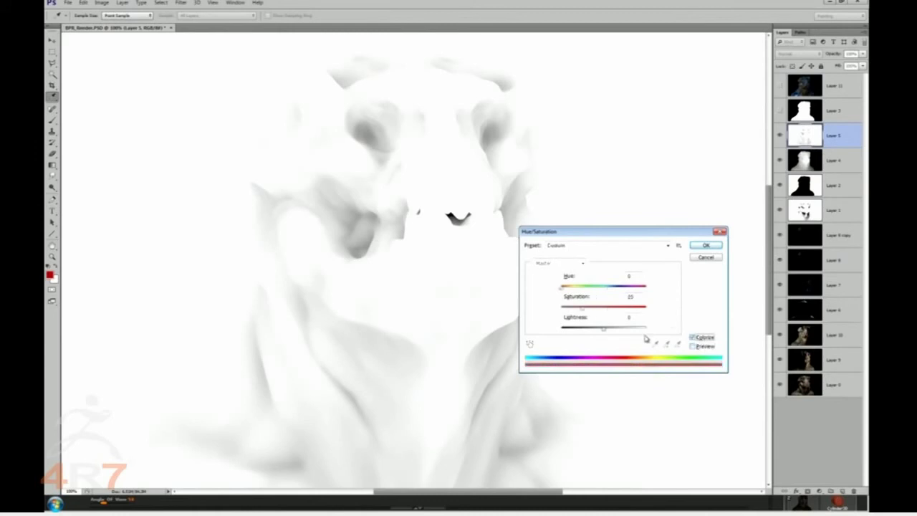
click(692, 346)
drag(609, 328, 614, 328)
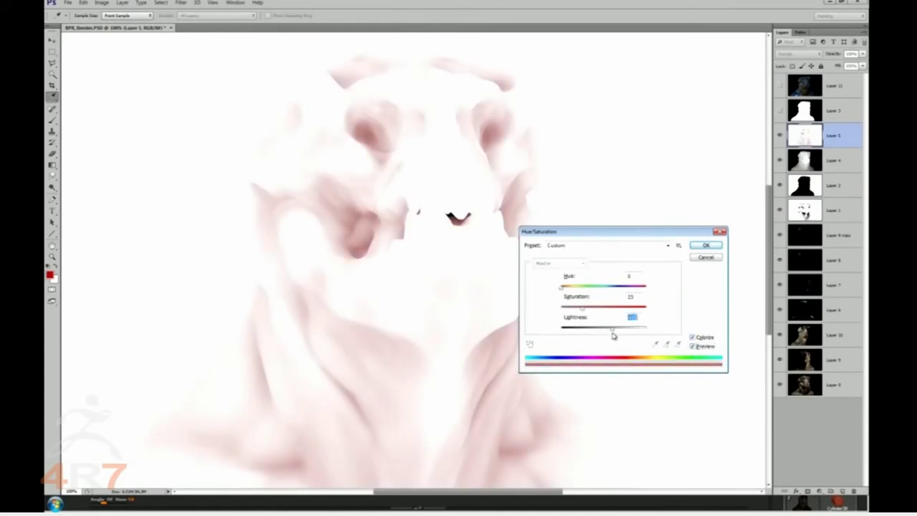
drag(562, 289, 617, 296)
click(705, 246)
key(z)
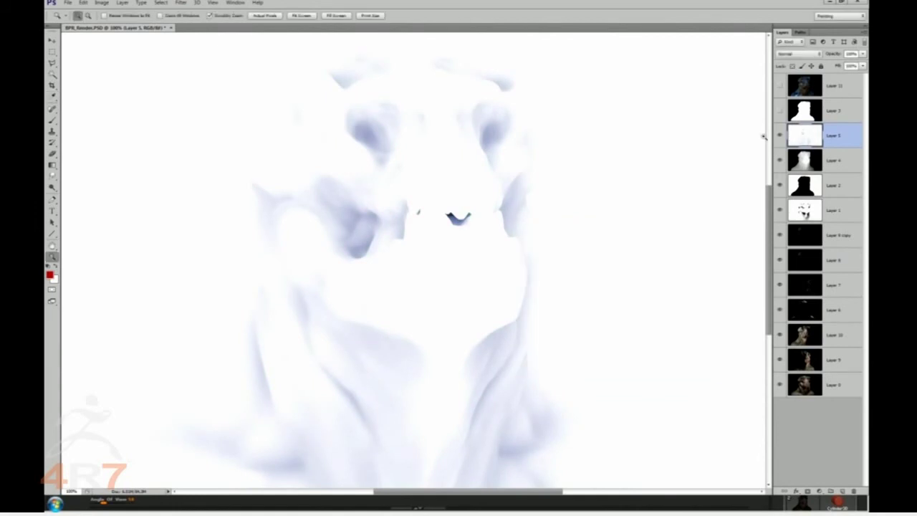
- Set the blue-tinted occlusion pass on Layer 5 to Multiply blending after checking its effect over the depth pass
click(792, 54)
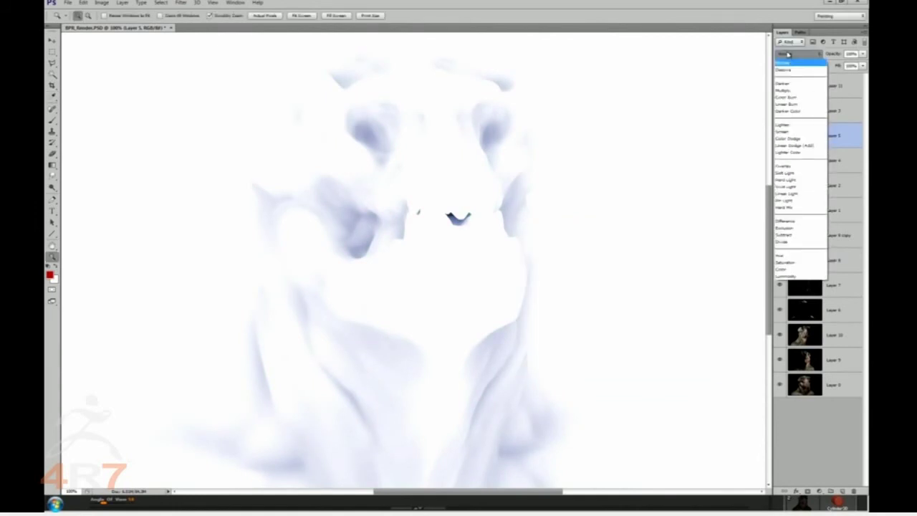
click(788, 90)
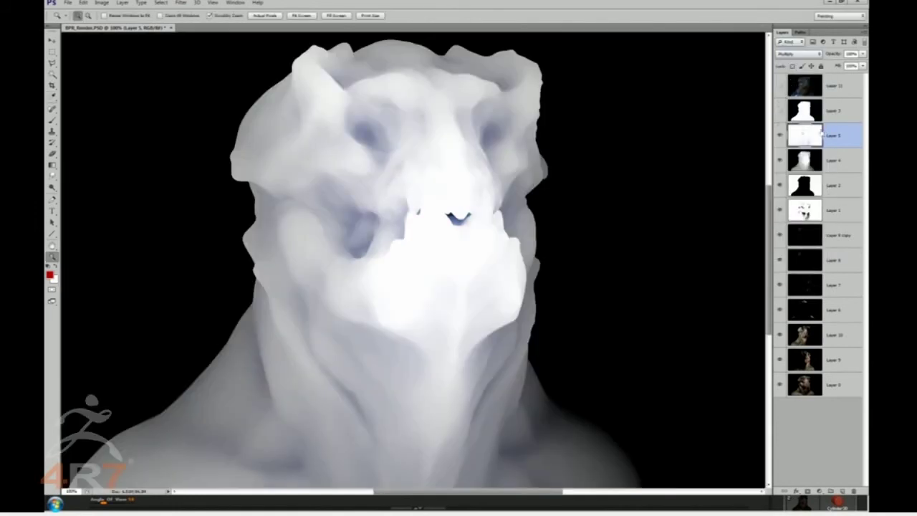
click(779, 135)
click(779, 135)
click(795, 54)
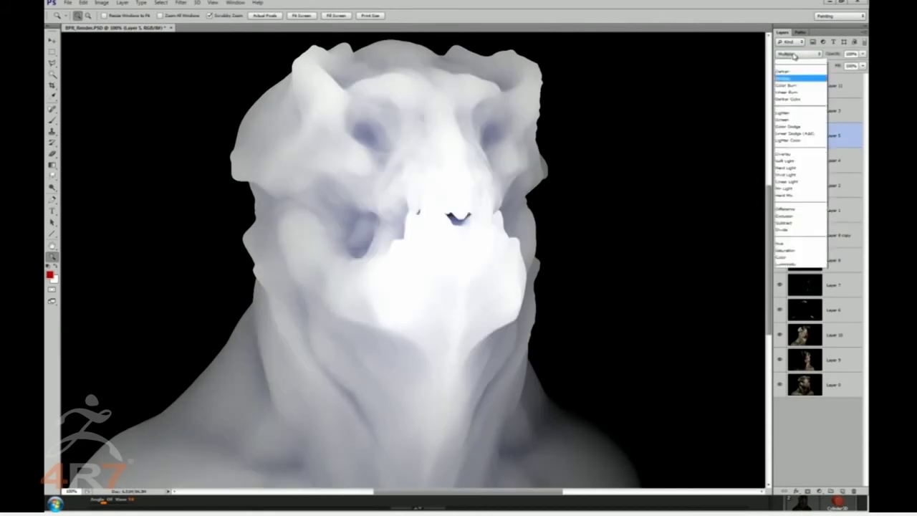
click(783, 132)
click(795, 54)
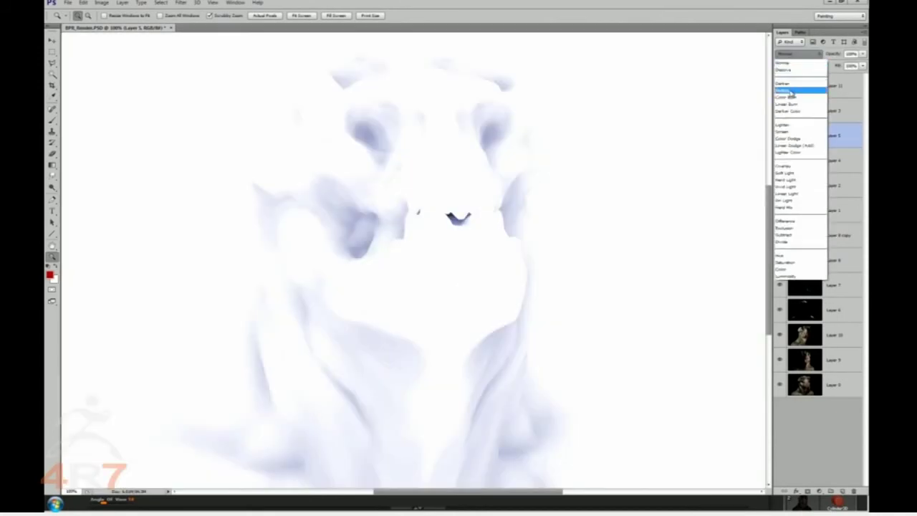
click(785, 91)
- Hide the depth pass on Layer 4 and compare the composite with and without Layer 5, leaving Layer 5 shown
click(780, 160)
click(780, 136)
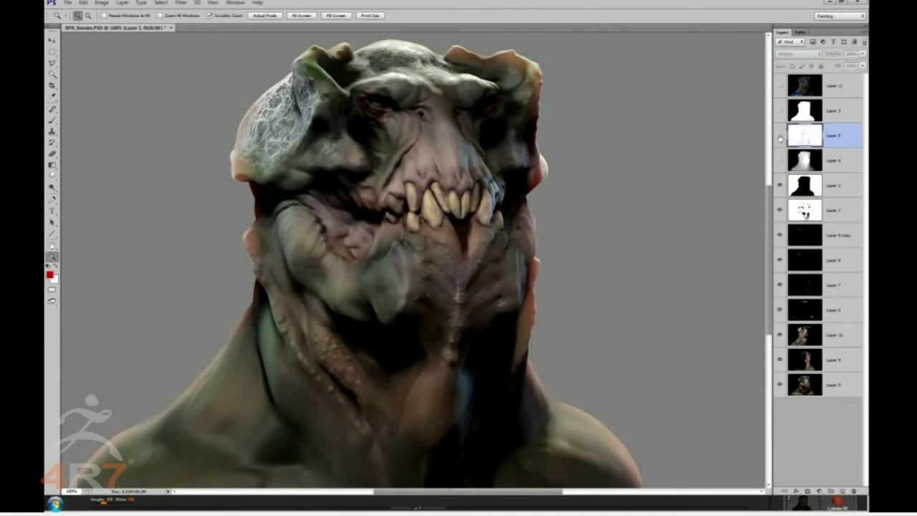
click(780, 136)
click(780, 136)
click(780, 136)
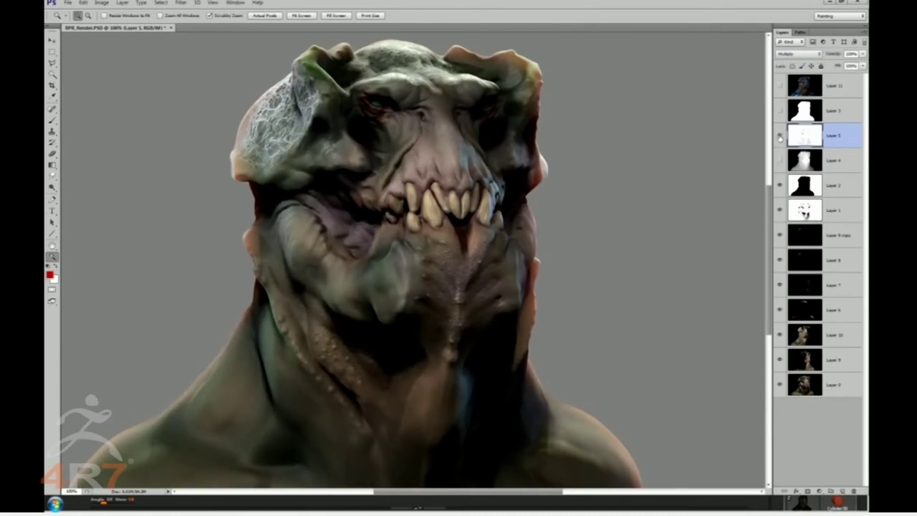
- Show the glossy blue render on Layer 11 and darken it with Levels at a midtone of about 0.5 to keep mainly its highlights
click(780, 86)
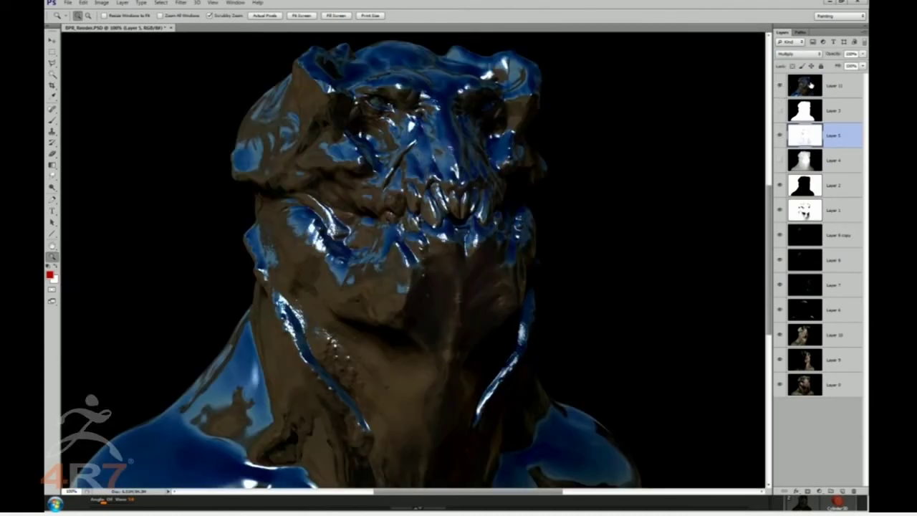
click(816, 89)
key(ctrl+l)
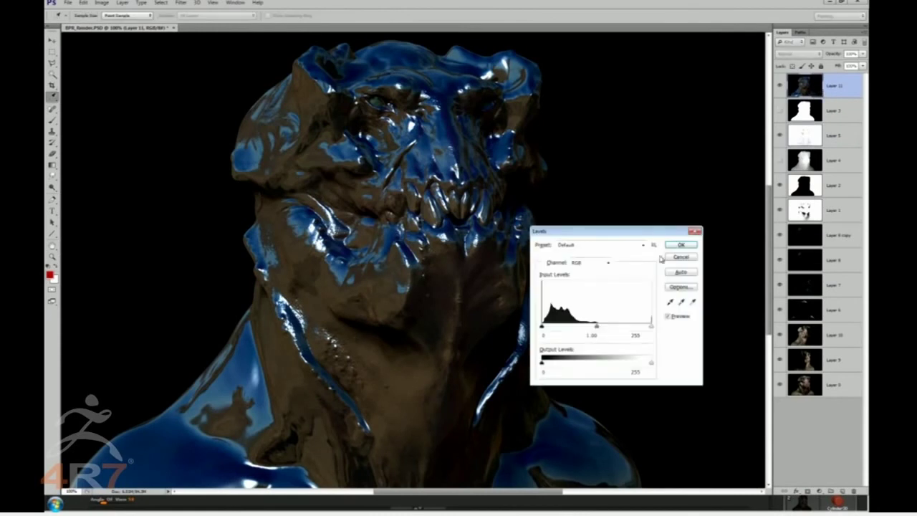
drag(600, 329, 618, 327)
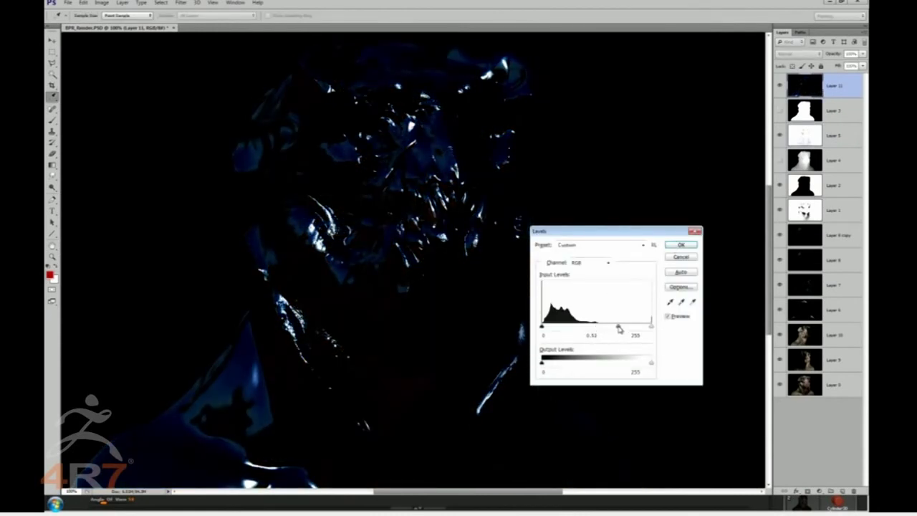
click(681, 244)
- Set Layer 11 to Screen blending and lower its opacity to about 50%
key(z)
click(799, 54)
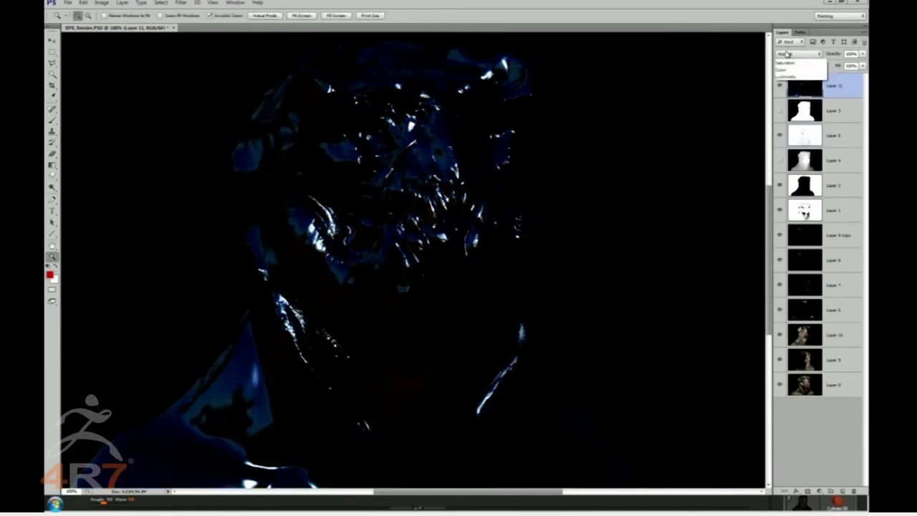
click(783, 131)
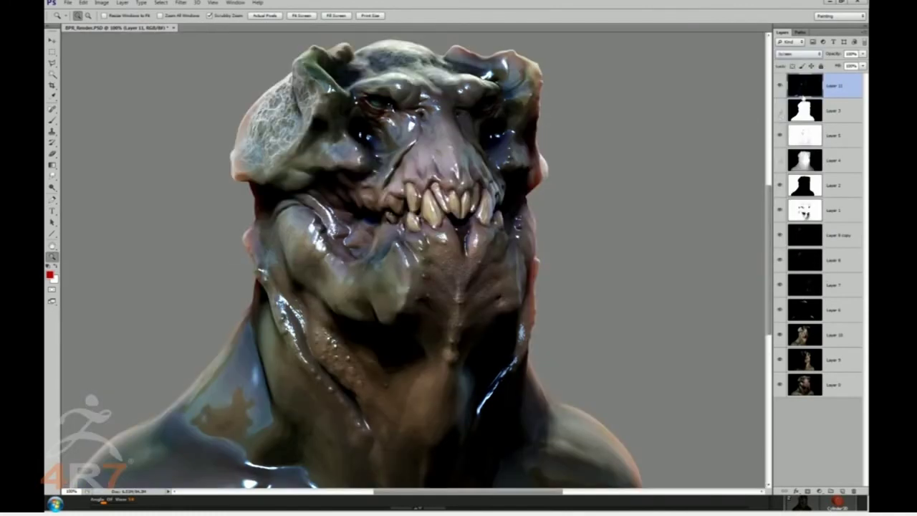
drag(864, 54, 840, 66)
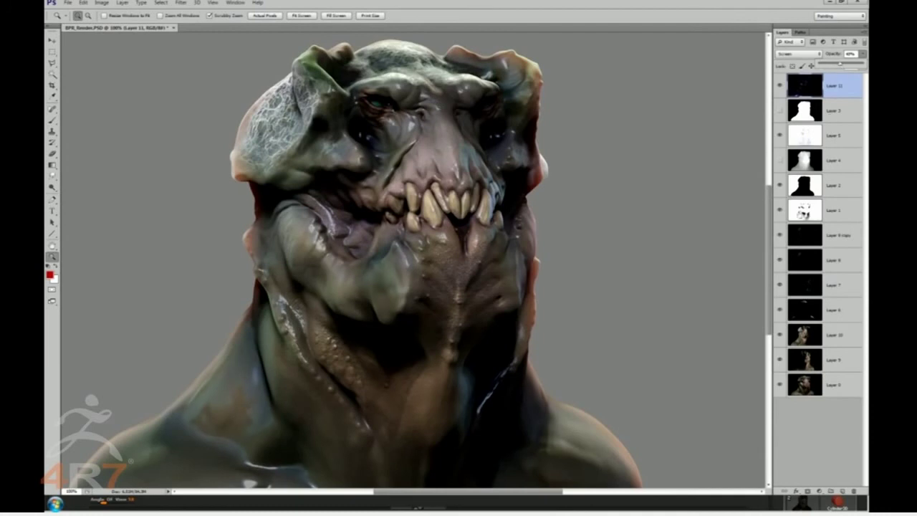
- Add a layer mask to Layer 11, invert it to black to hide the glossy highlights, and activate the Brush tool
click(807, 491)
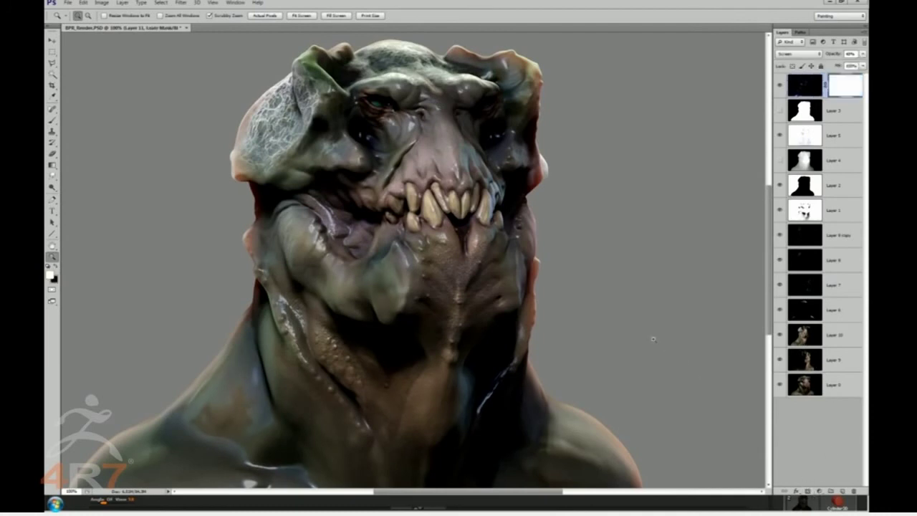
key(b)
key(ctrl+i)
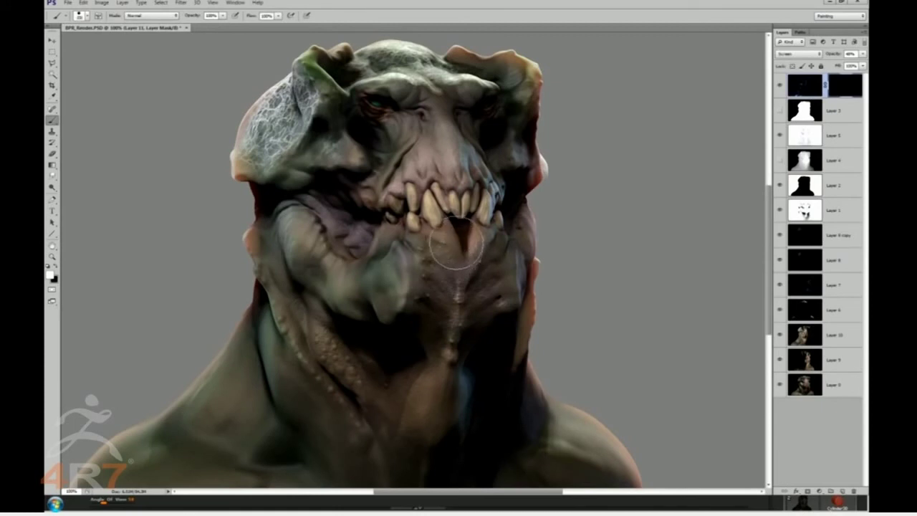
- Paint white on Layer 11's mask over the snout, mouth, chin and eye area to reveal the glossy highlights, varying the brush size
key(bracketright)
key(bracketright)
mouse_move(451, 190)
mouse_down()
mouse_move(445, 169)
mouse_move(459, 349)
mouse_move(442, 401)
mouse_move(419, 136)
mouse_up()
key(bracketleft)
key(bracketleft)
key(bracketleft)
key(bracketleft)
key(bracketleft)
key(bracketleft)
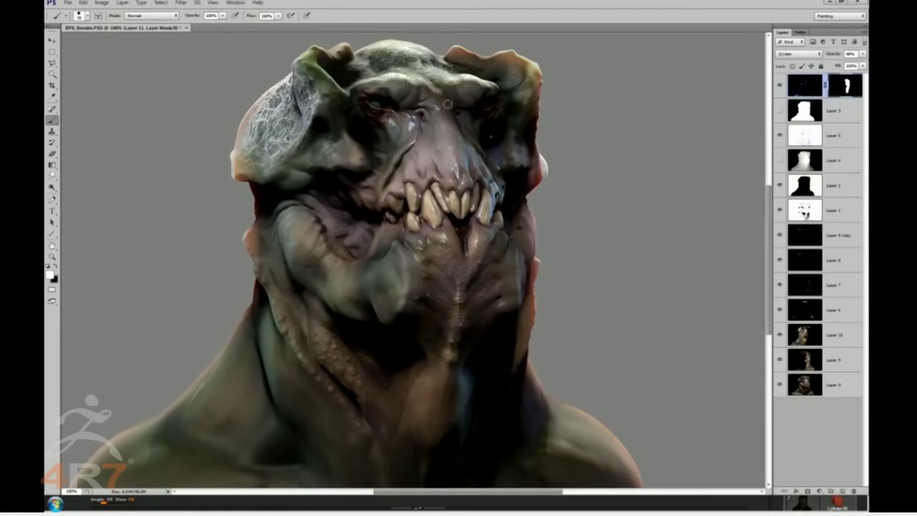
key(bracketright)
key(bracketright)
key(bracketright)
key(bracketright)
key(bracketright)
key(bracketright)
key(bracketright)
key(bracketright)
click(320, 76)
- Show the black-and-white silhouette on Layer 3, copy it and hide the layer again
click(805, 111)
click(780, 110)
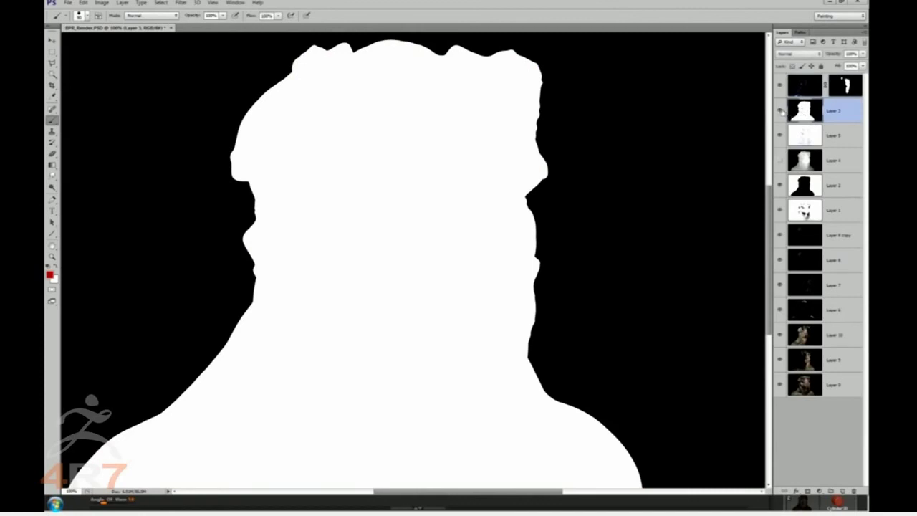
click(780, 110)
- Group all of the render and pass layers and add a layer mask to the group
shift+click(834, 385)
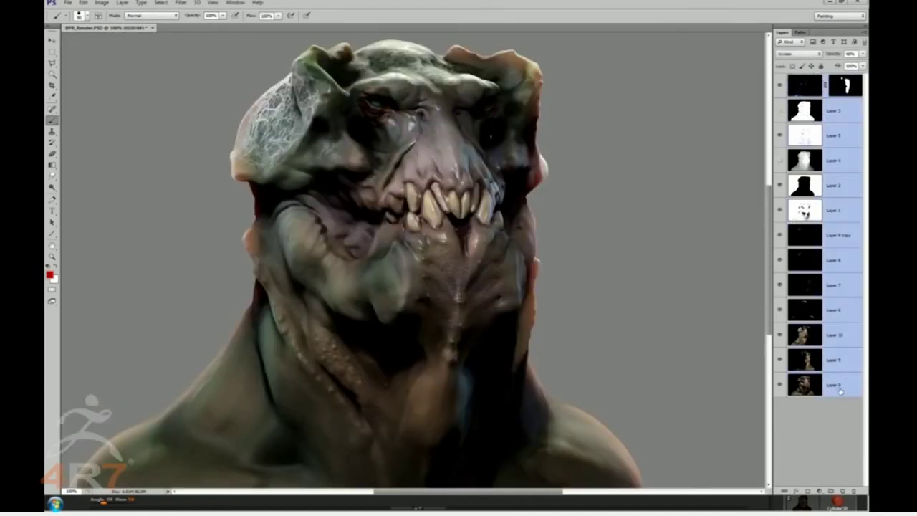
key(ctrl+g)
click(807, 492)
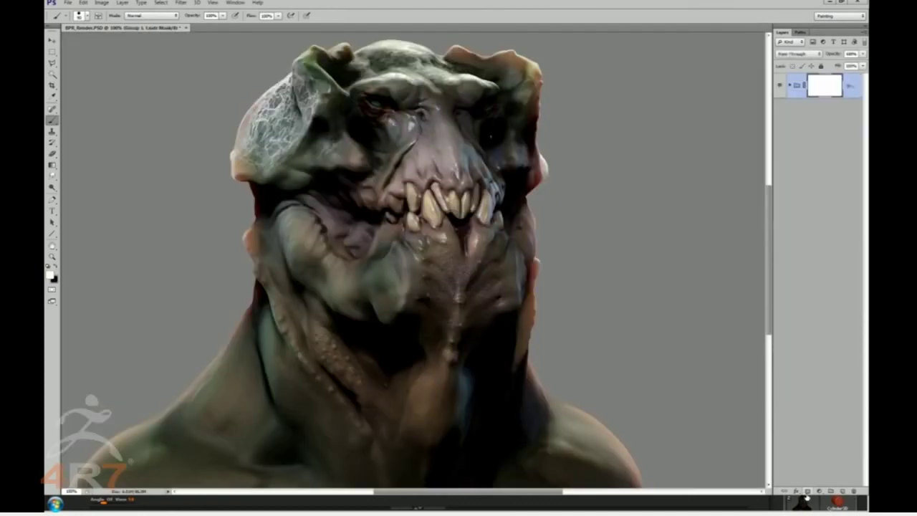
- Paste the copied silhouette into the group's mask to cut out the background, and return to the composite view
alt+click(832, 84)
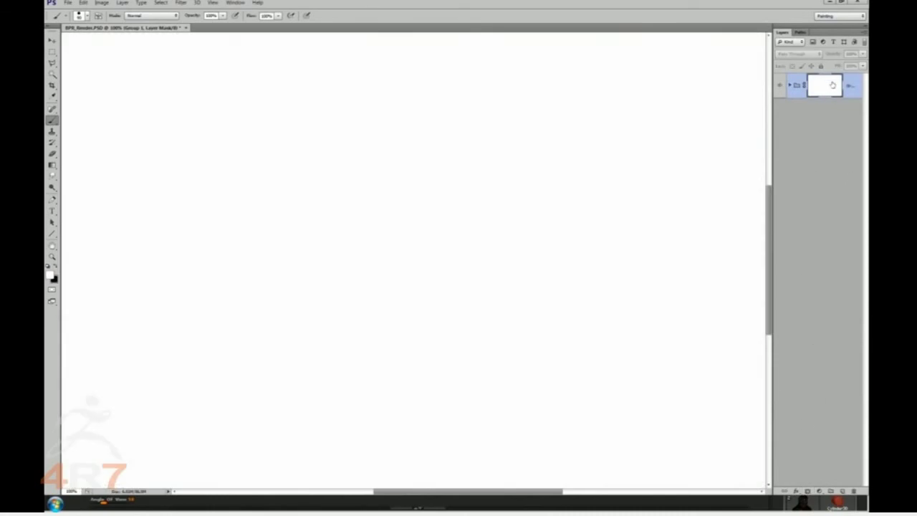
key(ctrl+v)
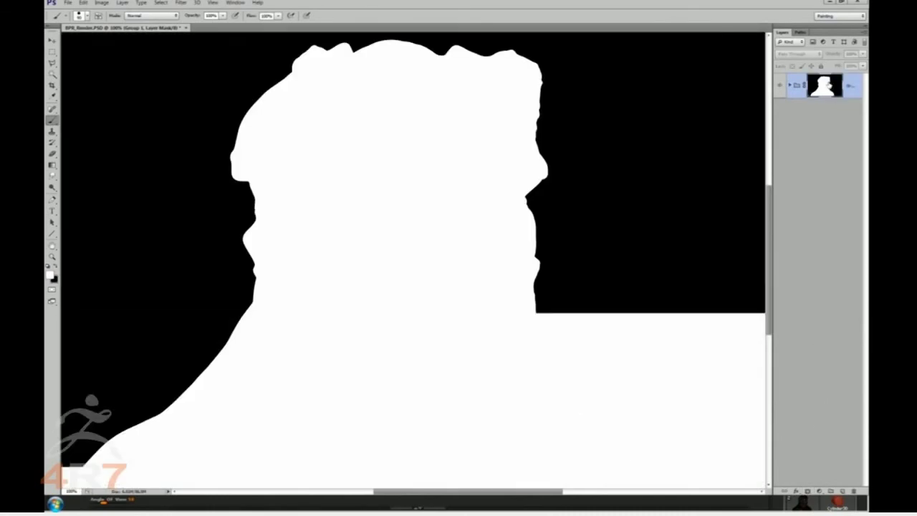
alt+click(826, 84)
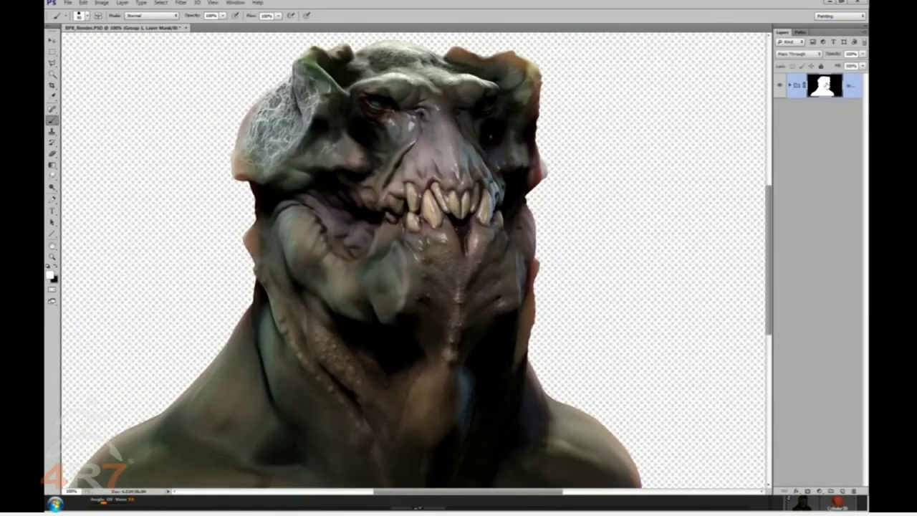
- Create a new background layer beneath the masked group and fill it with red
click(842, 490)
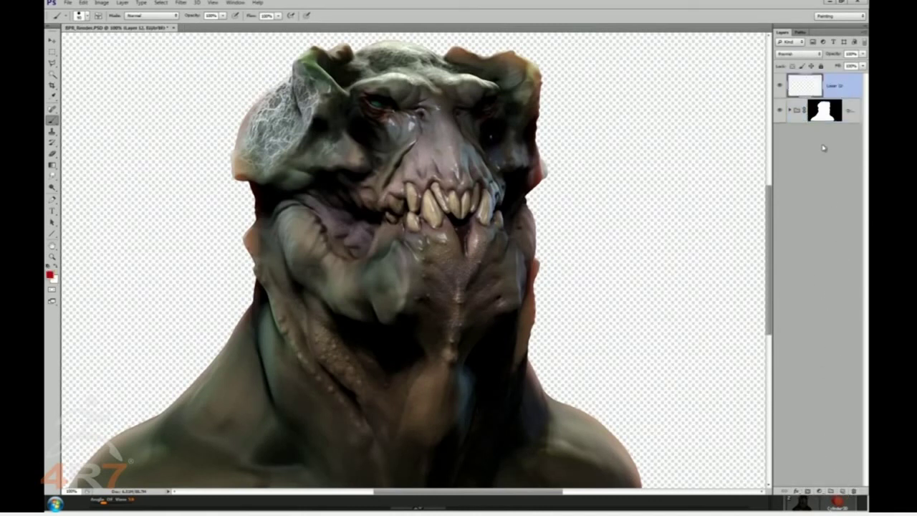
key(ctrl+z)
key(ctrl+z)
drag(806, 94, 814, 145)
key(ctrl+BackSpace)
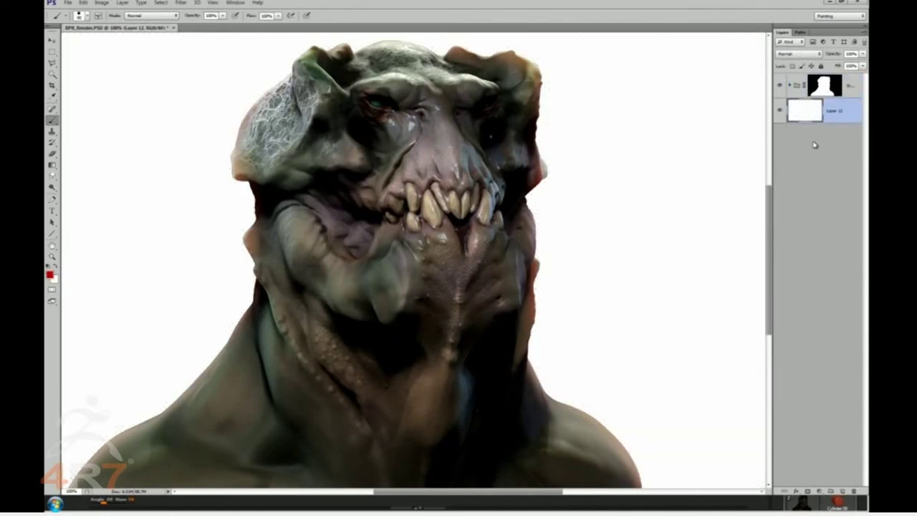
key(x)
key(ctrl+BackSpace)
- Darken the red background to near black with Hue/Saturation, using a lightness of about -80
key(ctrl+u)
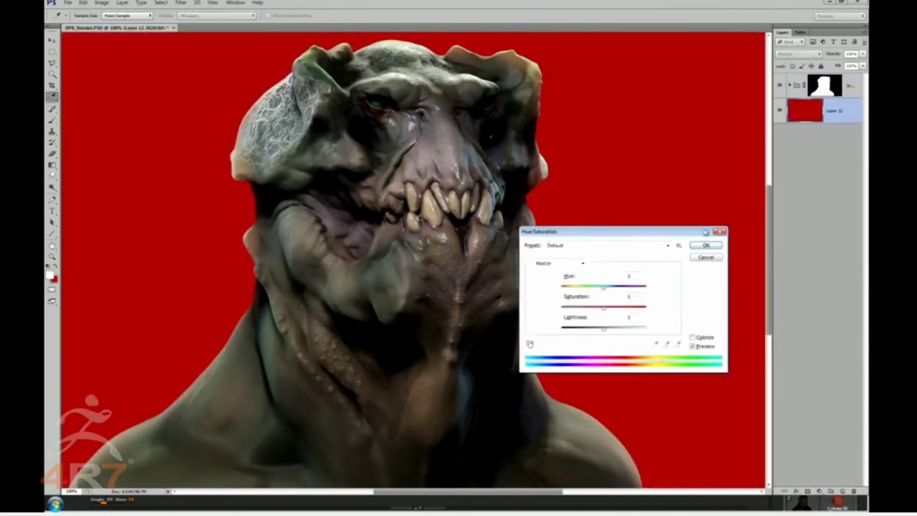
drag(603, 328, 570, 331)
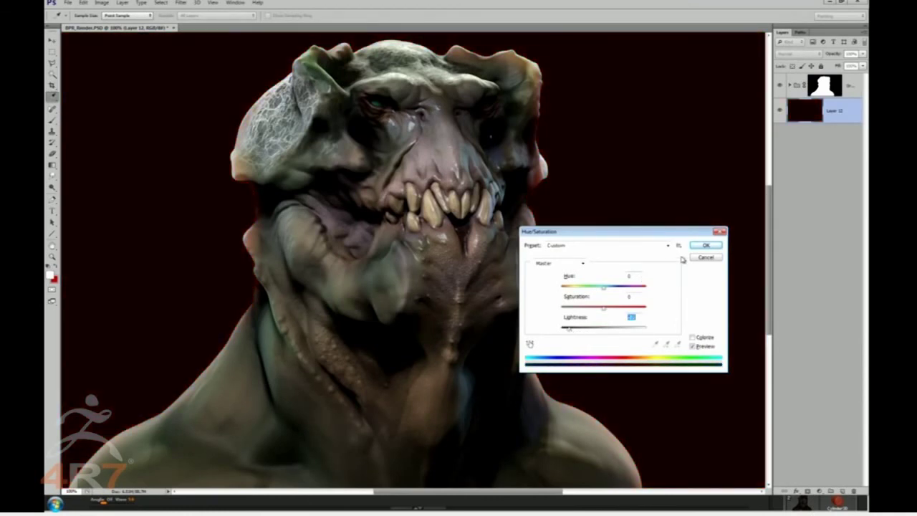
click(705, 246)
- Set up a soft white brush of 300 px with 0% hardness and about 20% opacity
key(b)
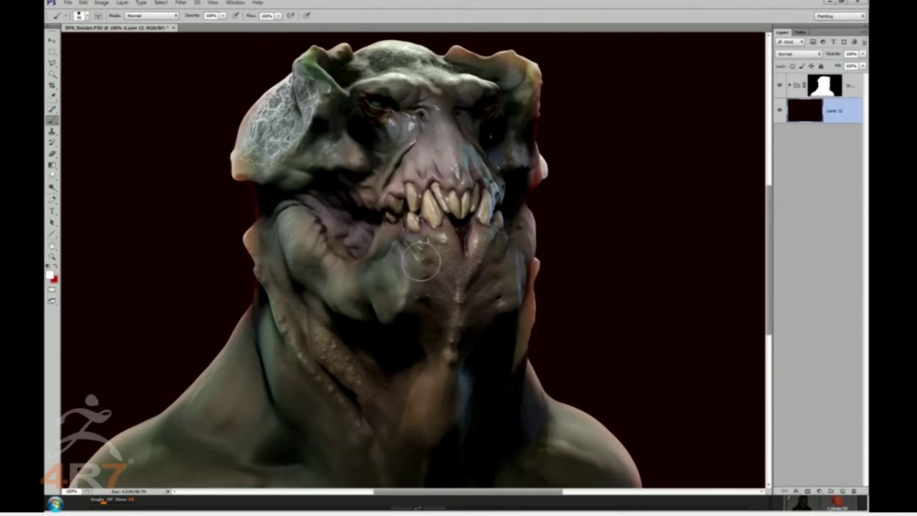
key(bracketright)
key(bracketright)
key(bracketright)
key(bracketright)
key(bracketright)
key(bracketright)
key(1)
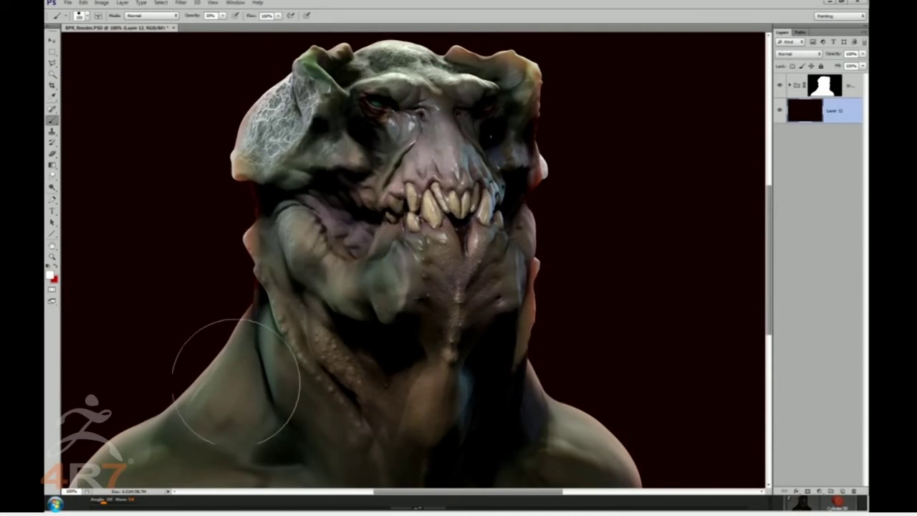
right_click(332, 298)
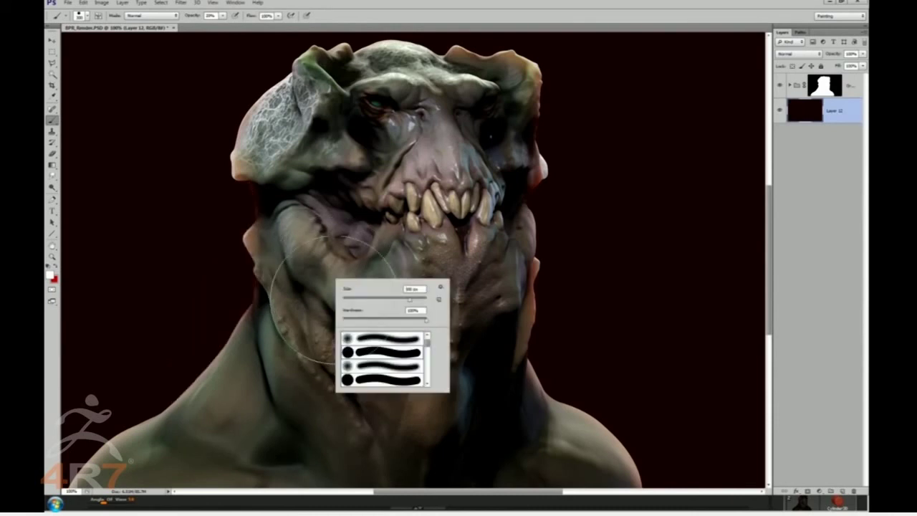
drag(363, 320, 290, 318)
- Paint a soft white glow on the background layer around the creature's head and down both sides of its neck
mouse_move(401, 61)
mouse_down()
mouse_move(409, 58)
mouse_move(351, 72)
mouse_move(272, 166)
mouse_move(219, 362)
mouse_move(140, 408)
mouse_up()
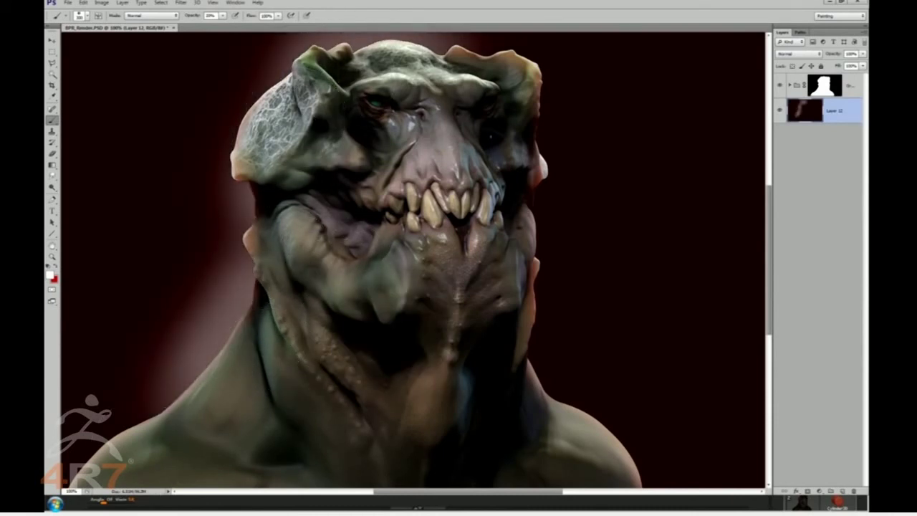
mouse_move(512, 68)
mouse_down()
mouse_move(481, 297)
mouse_move(522, 420)
mouse_up()
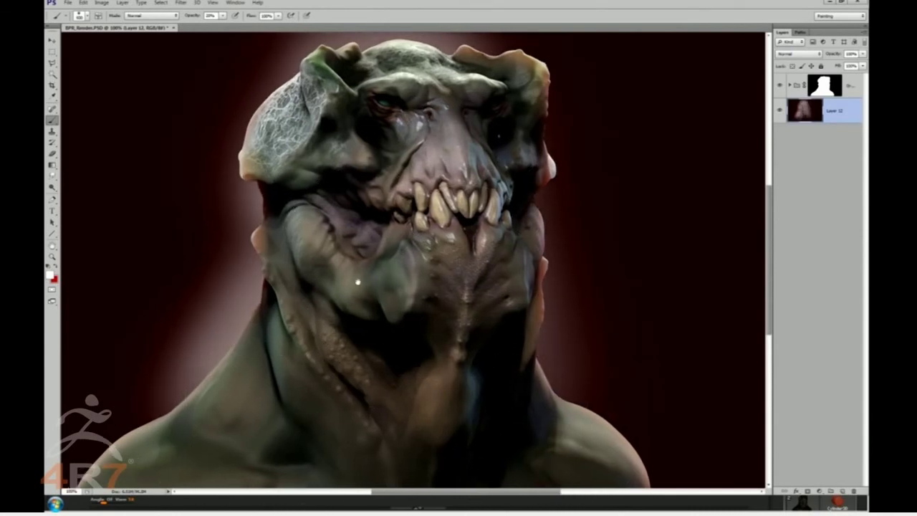
drag(357, 282, 419, 293)
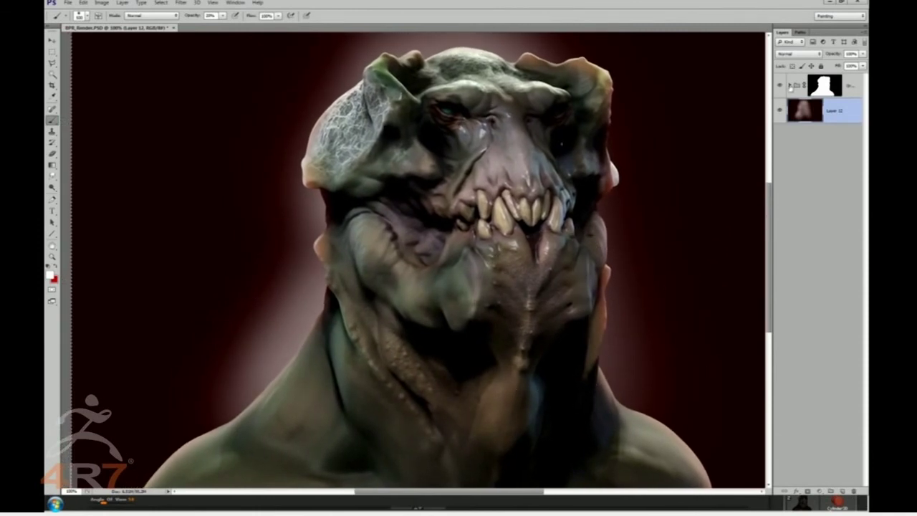
- Expand the group and lower the opacity of the Layer 10 light render to about 30%
click(790, 86)
click(821, 383)
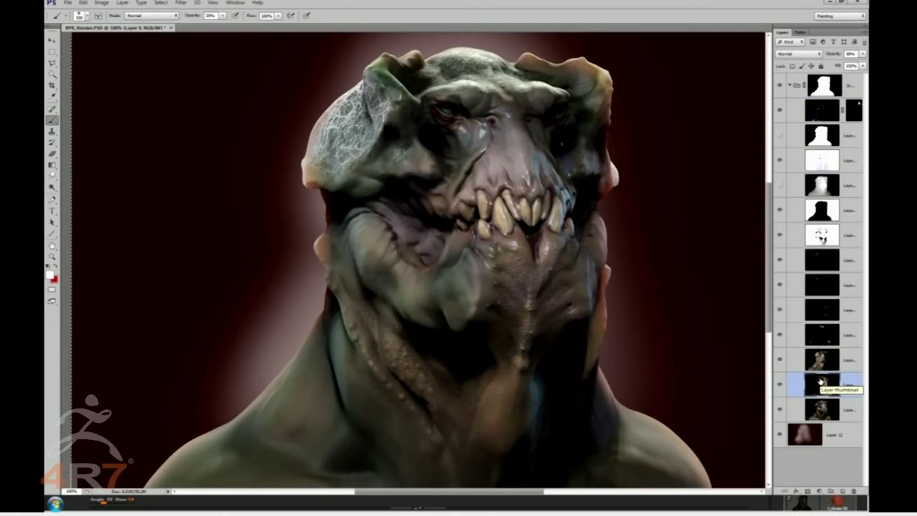
click(807, 360)
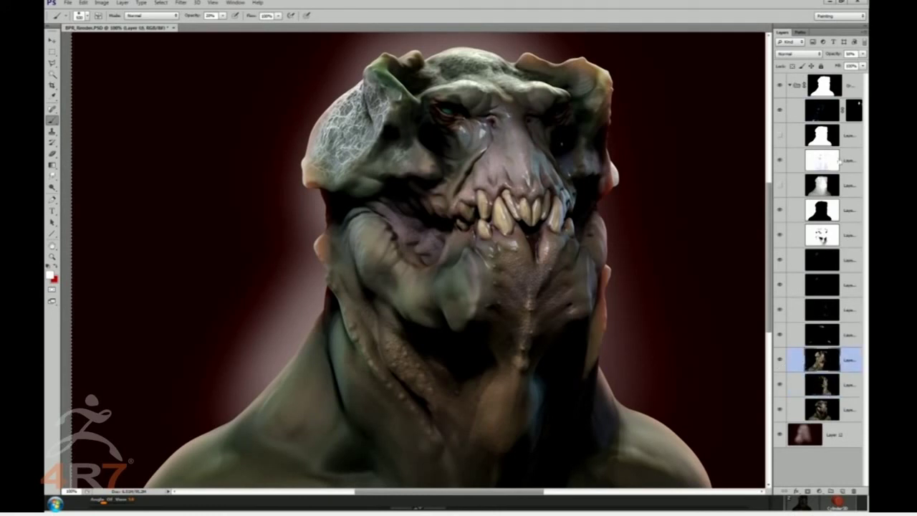
click(863, 54)
drag(861, 67, 834, 67)
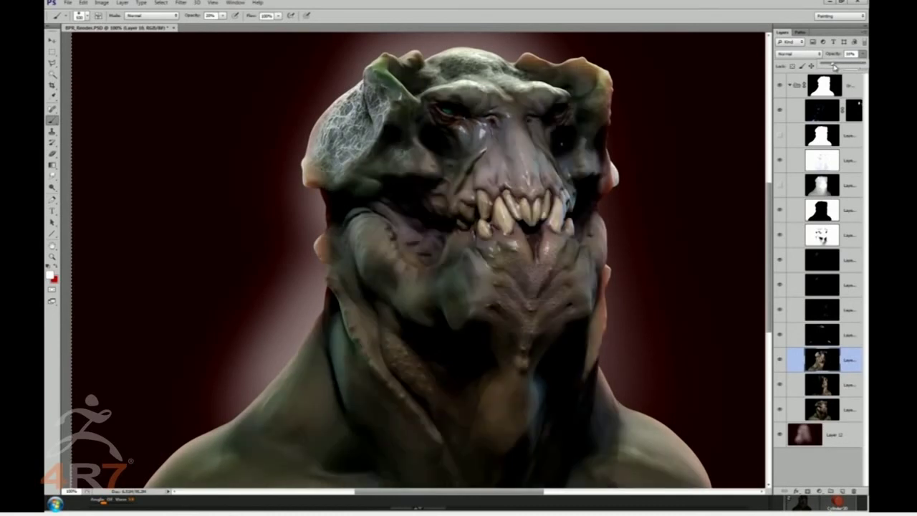
- Raise Layer 9's opacity to about 88%, and compare the composite with and without Layer 6, leaving Layer 6 shown
click(838, 384)
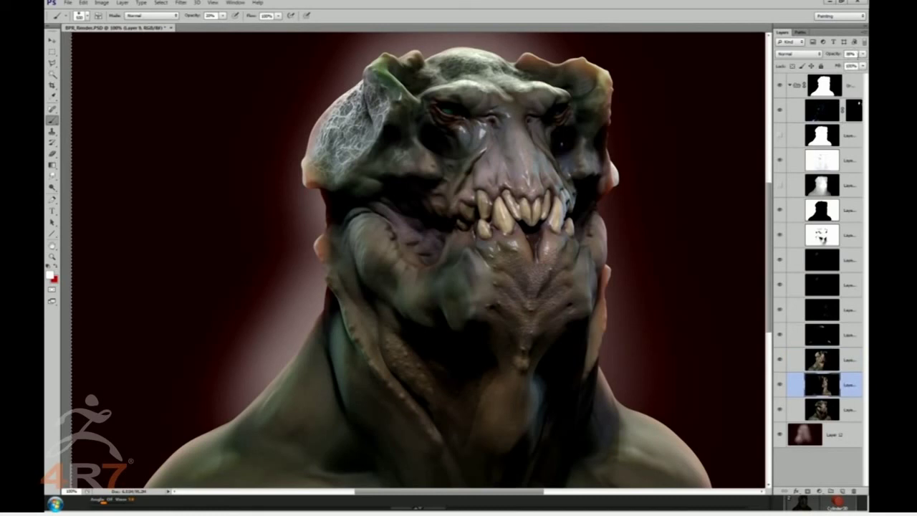
click(862, 54)
drag(838, 66, 861, 64)
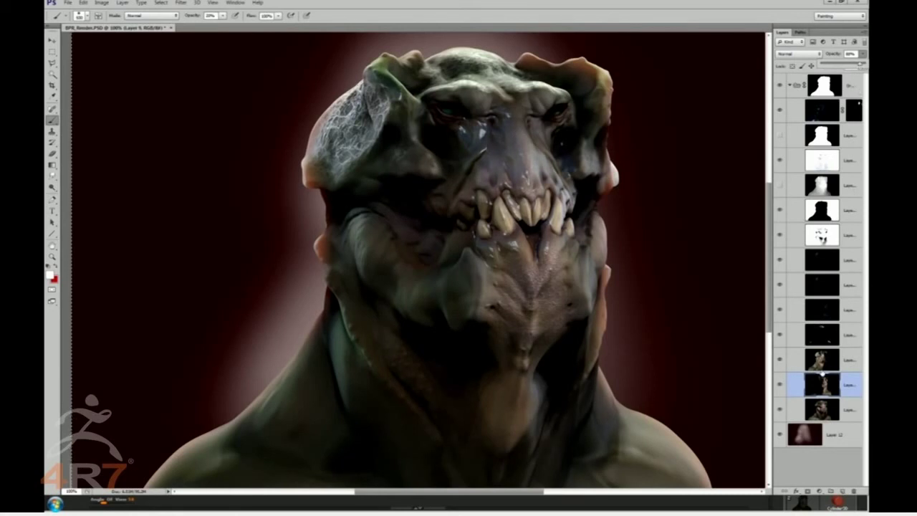
click(780, 335)
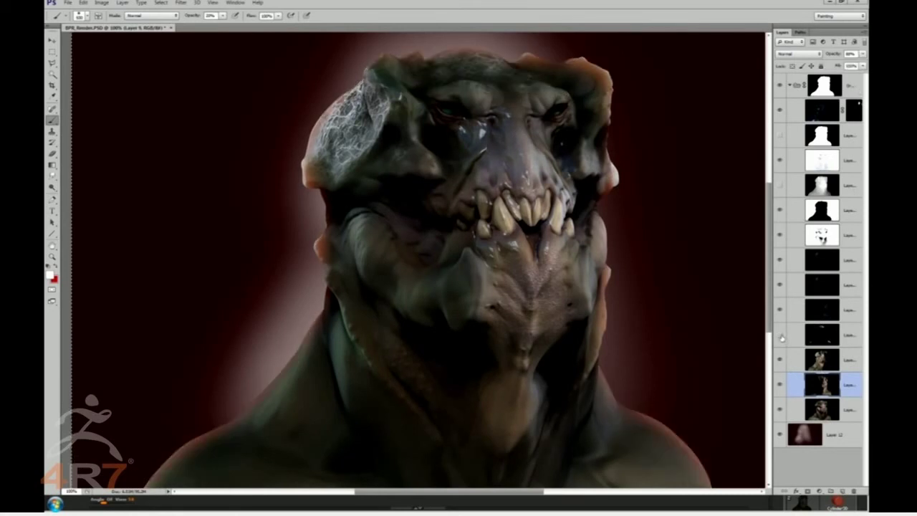
click(780, 335)
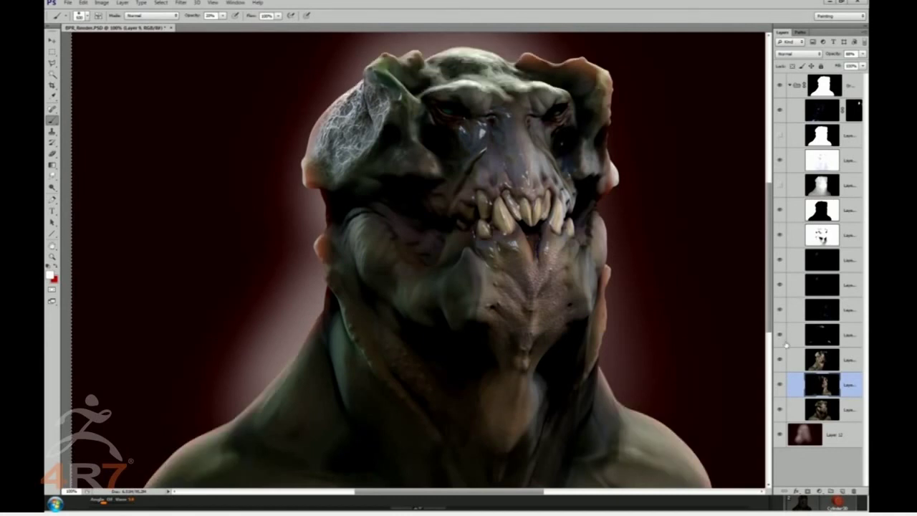